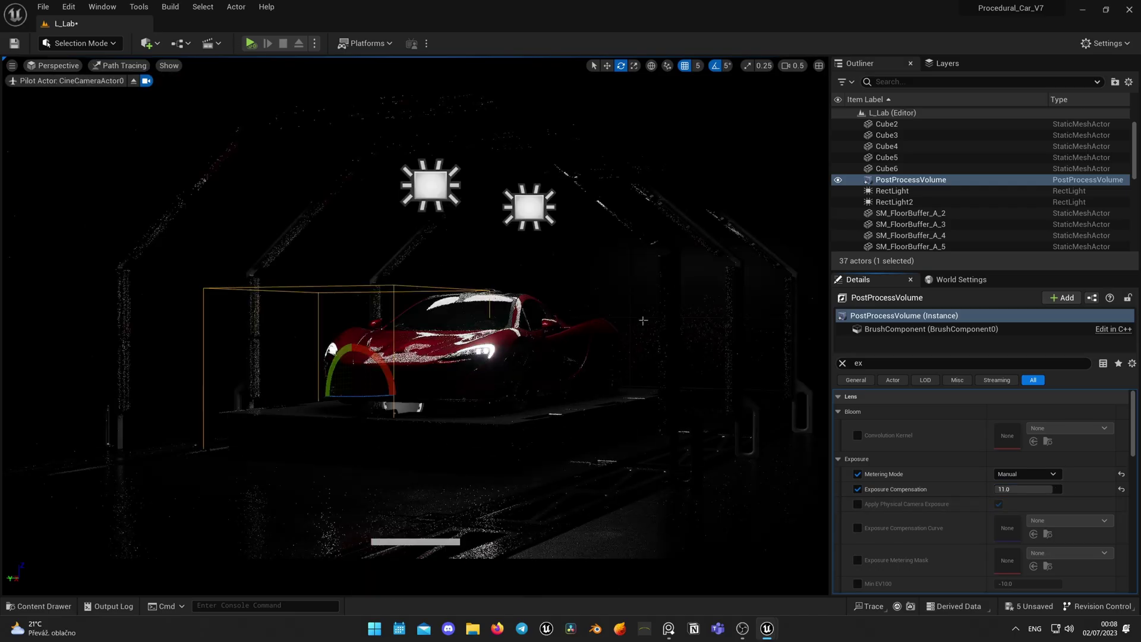
Select RectLight2 in the L_Lab level, open its intensity for editing and open its light color
{"action": "left_click", "coordinate": [887, 193]}
{"action": "left_click", "coordinate": [892, 216]}
{"action": "left_click", "coordinate": [1040, 486]}
{"action": "left_click", "coordinate": [895, 226]}
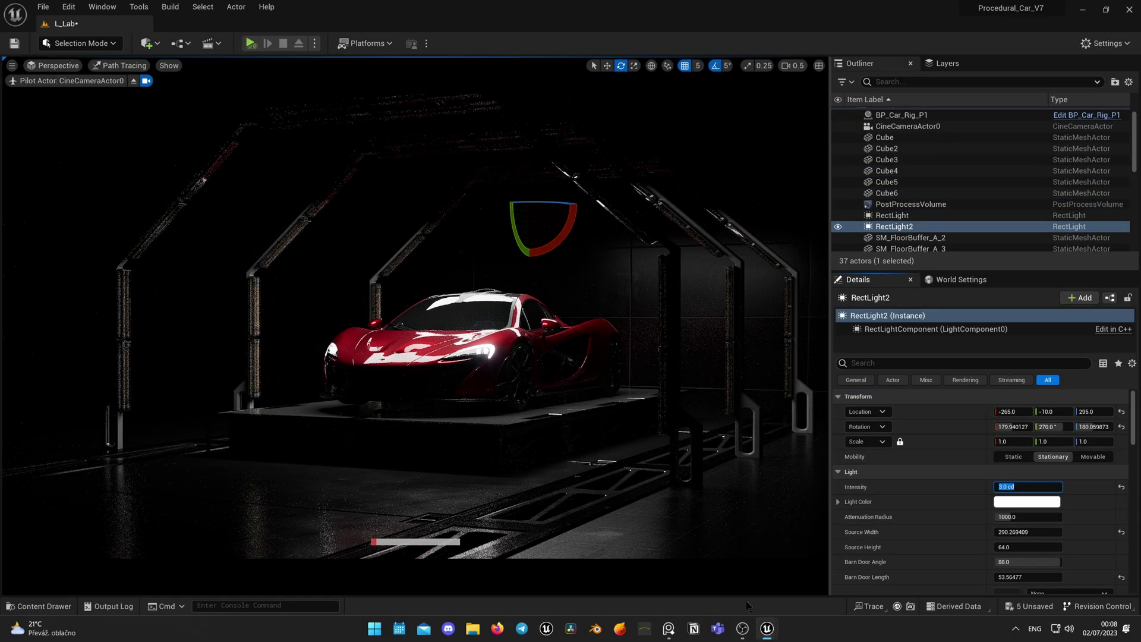
{"action": "left_click", "coordinate": [1029, 502]}
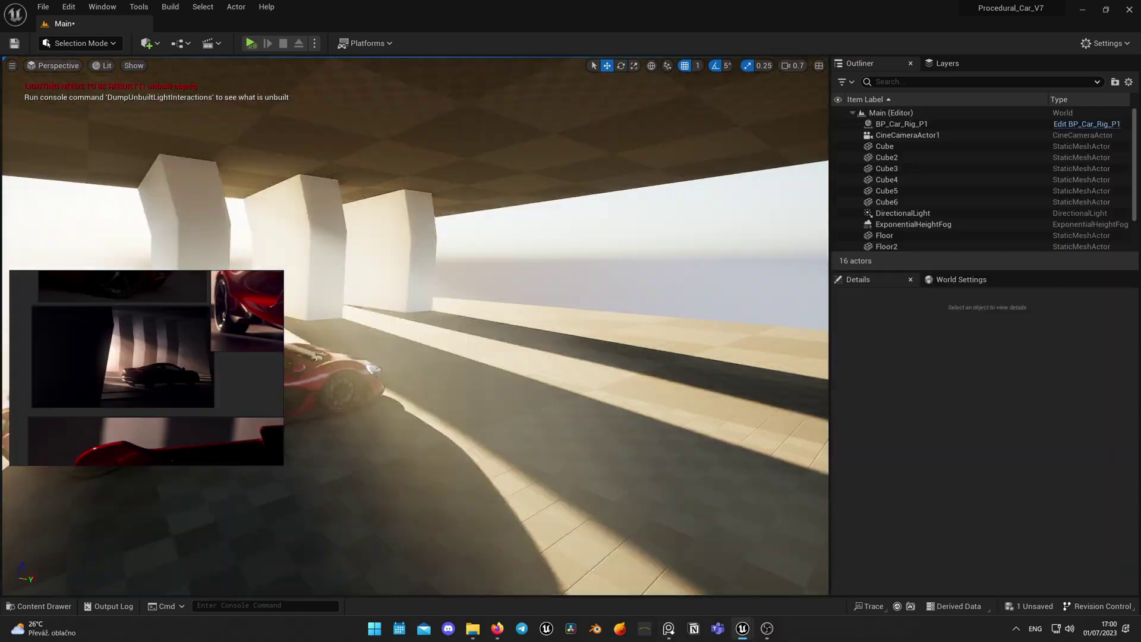
Add a cube shape to the Main level and adjust its placement in the scene
{"action": "left_click", "coordinate": [147, 43]}
{"action": "mouse_move", "coordinate": [178, 187]}
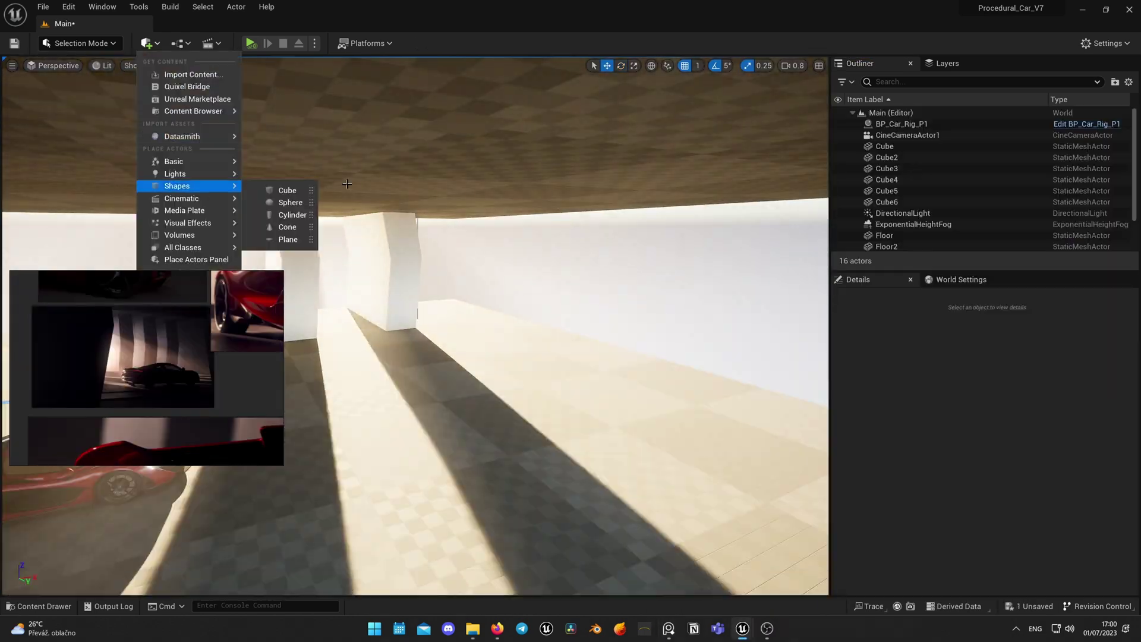
{"action": "left_click", "coordinate": [289, 189]}
{"action": "left_click_drag", "start_coordinate": [728, 280], "coordinate": [499, 252]}
{"action": "right_click_drag", "start_coordinate": [499, 252], "coordinate": [435, 293]}
{"action": "key", "text": "Escape"}
{"action": "left_click", "coordinate": [435, 293]}
{"action": "key", "text": "e"}
{"action": "left_click_drag", "start_coordinate": [443, 294], "coordinate": [435, 293], "text": "alt"}
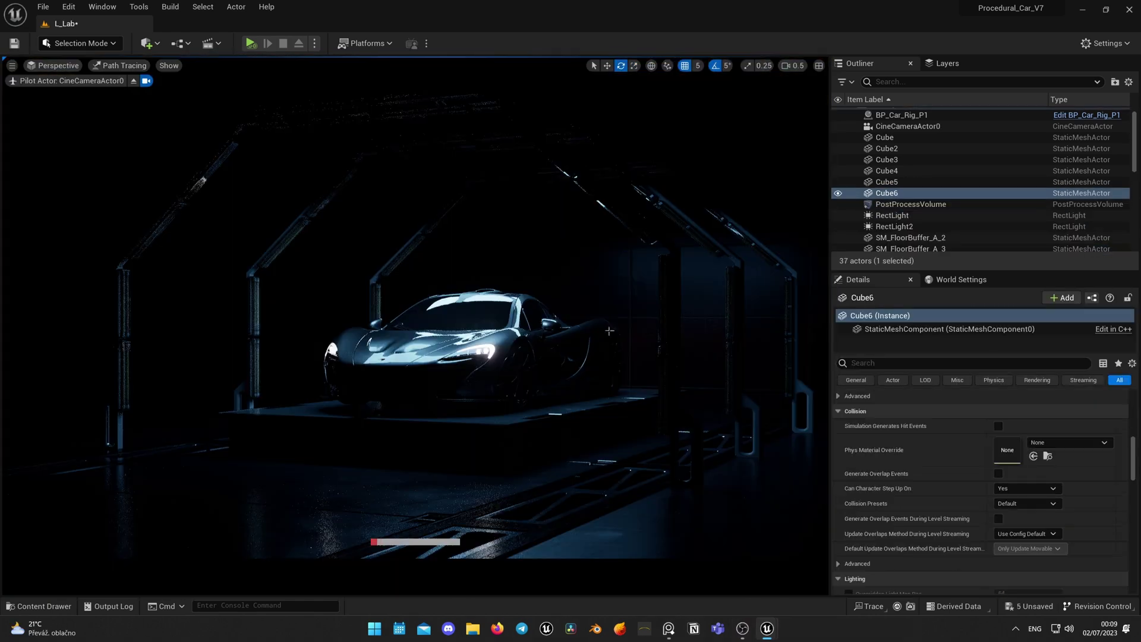
In the L_Lab level, raise one rect light above the car and shift the neighbouring rect light sideways
{"action": "left_click", "coordinate": [438, 266]}
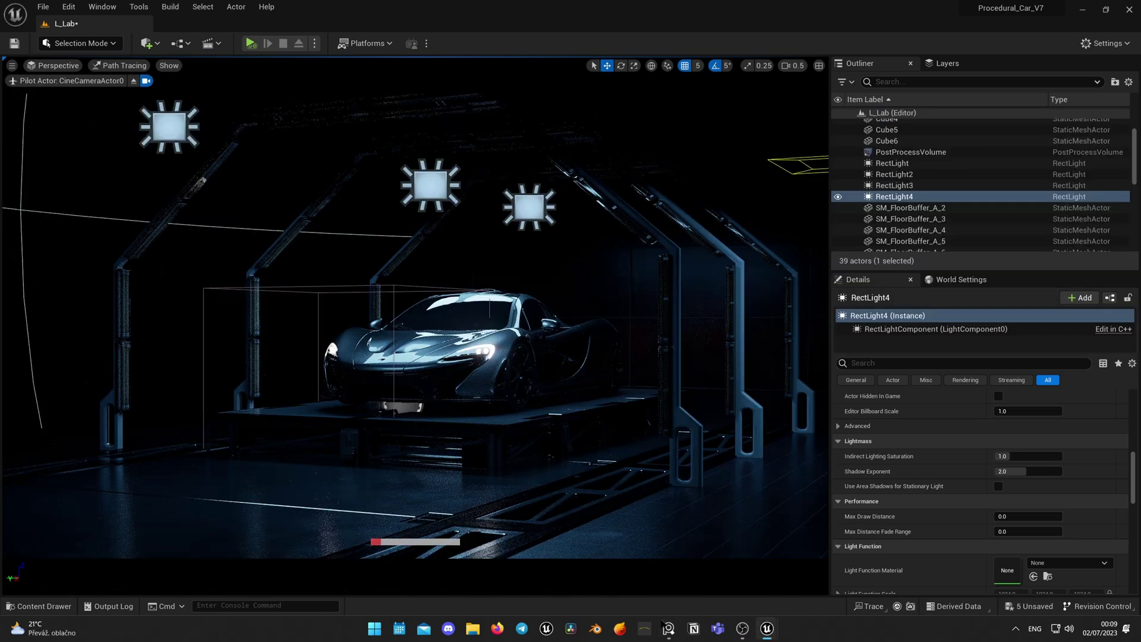
{"action": "left_click", "coordinate": [892, 163]}
{"action": "left_click", "coordinate": [544, 209]}
{"action": "left_click_drag", "start_coordinate": [545, 178], "coordinate": [545, 122]}
{"action": "left_click", "coordinate": [448, 134]}
{"action": "left_click_drag", "start_coordinate": [426, 132], "coordinate": [336, 143]}
{"action": "left_click", "coordinate": [540, 159]}
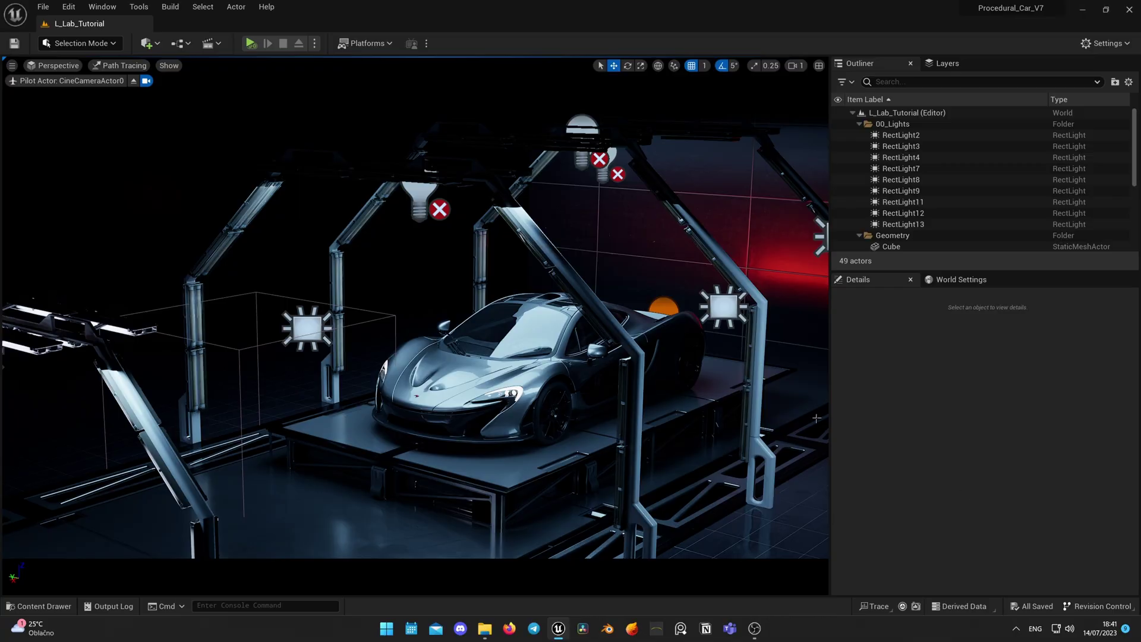
Compare the L_Lab_Tutorial scene in the Lit, Unlit and Path Tracing view modes
{"action": "key", "text": "alt+4"}
{"action": "key", "text": "alt+3"}
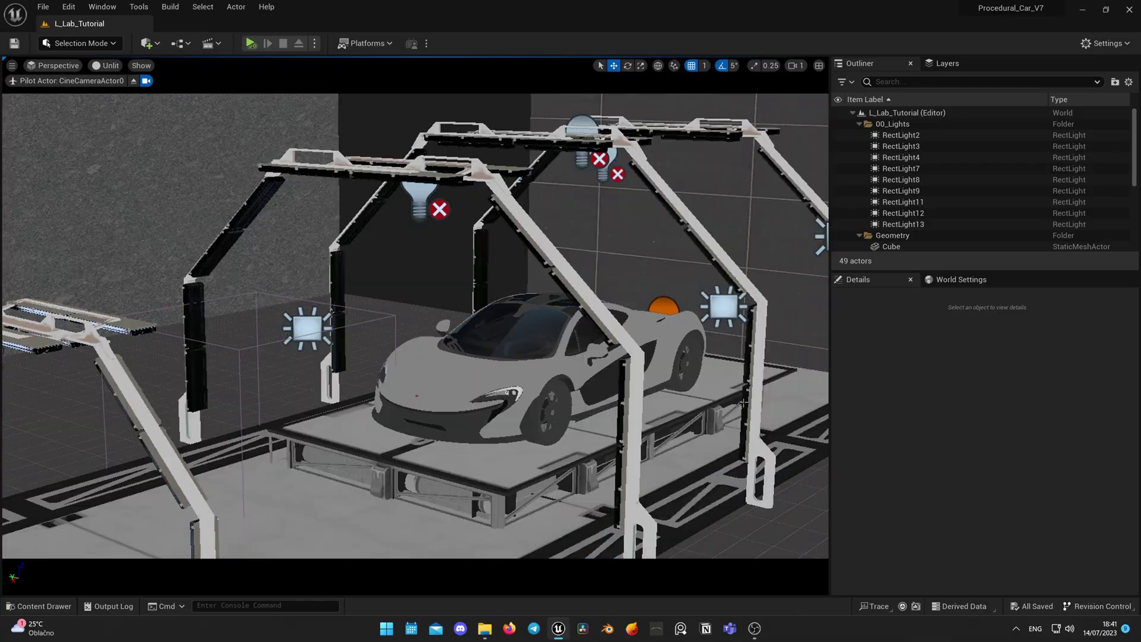
{"action": "left_click", "coordinate": [108, 66]}
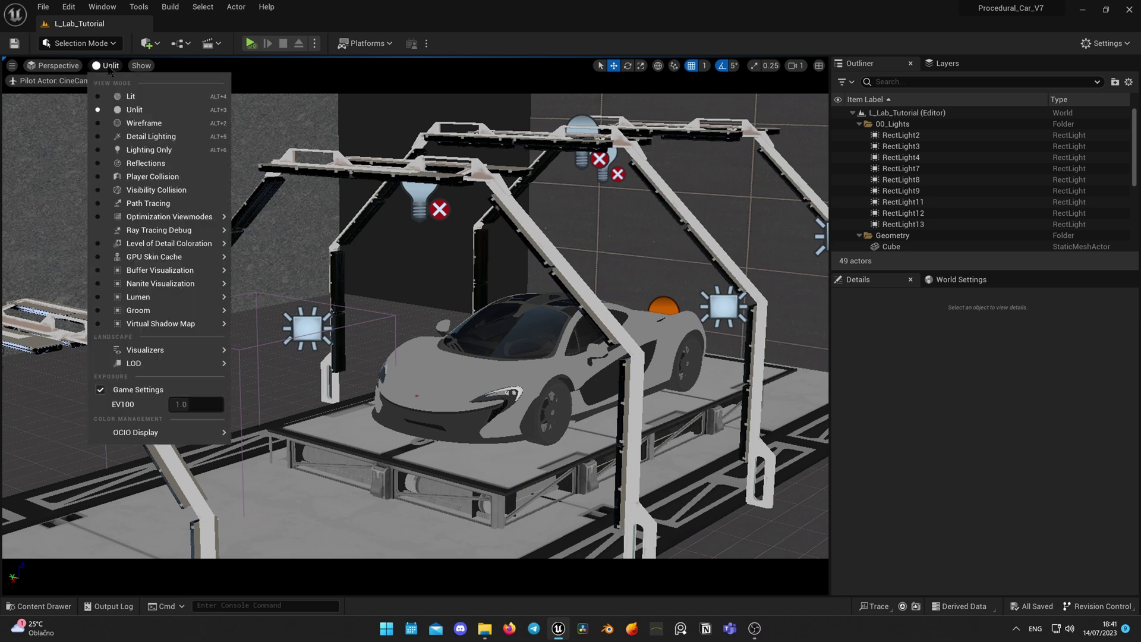
{"action": "left_click", "coordinate": [133, 200]}
{"action": "left_click", "coordinate": [107, 67]}
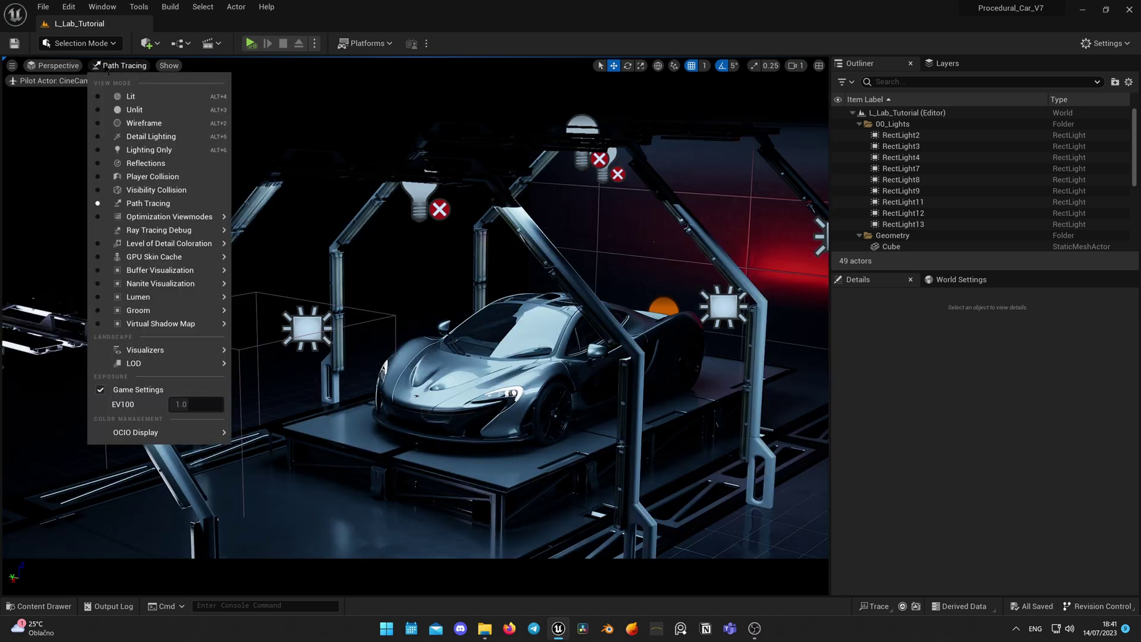
{"action": "left_click", "coordinate": [131, 110]}
{"action": "left_click", "coordinate": [108, 68]}
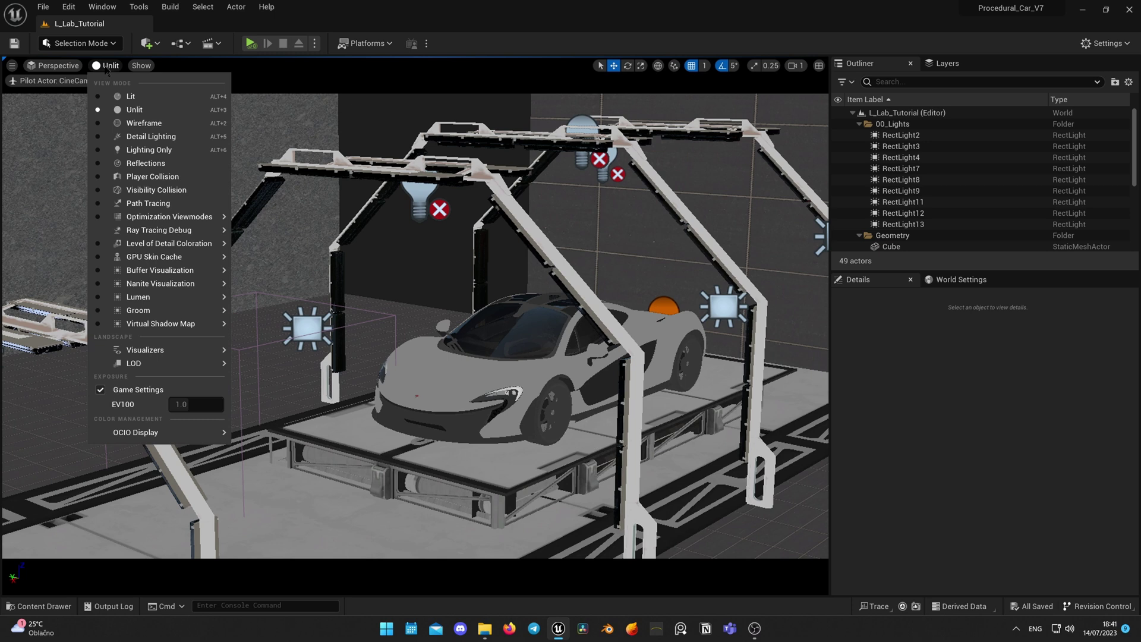
{"action": "left_click", "coordinate": [128, 97]}
Switch the viewport to Unlit, stop piloting CineCameraActor0 and examine the whole lab set around the car
{"action": "left_click", "coordinate": [111, 70]}
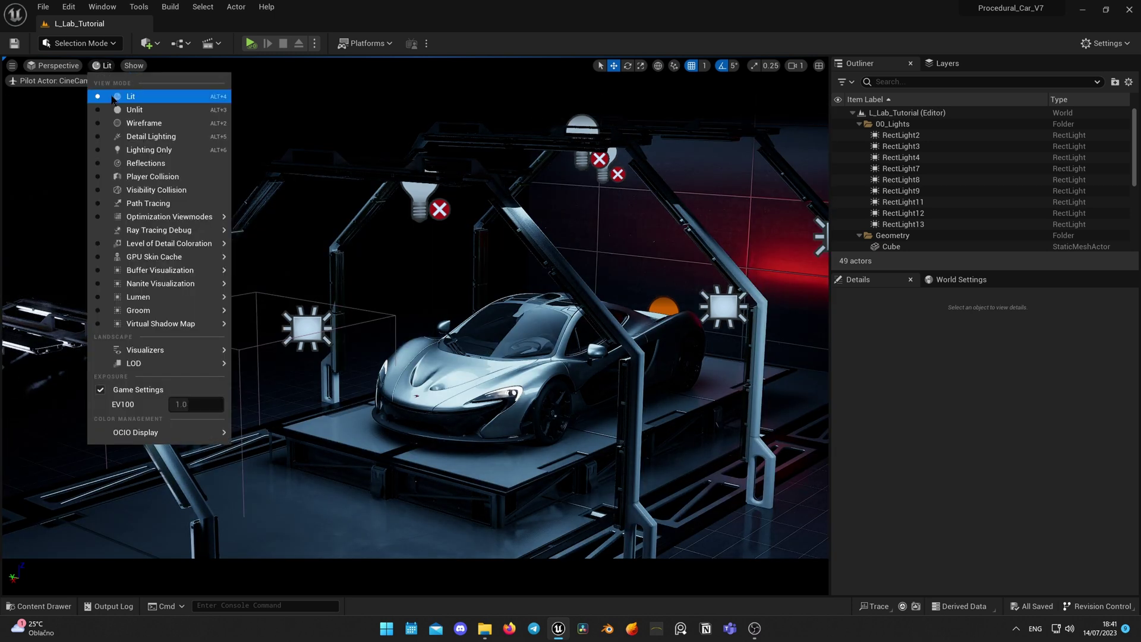
{"action": "left_click", "coordinate": [113, 109]}
{"action": "left_click", "coordinate": [133, 82]}
{"action": "right_click_drag", "start_coordinate": [415, 333], "coordinate": [250, 428]}
{"action": "right_click_drag", "start_coordinate": [535, 318], "coordinate": [588, 324]}
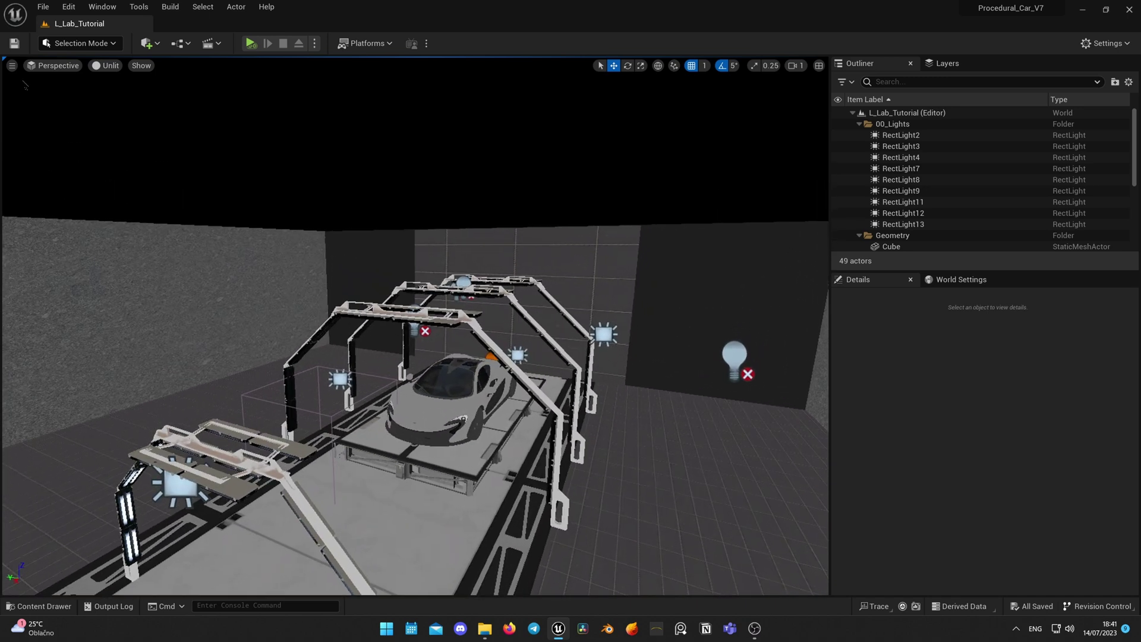
Return the viewport to CineCameraActor0 and show the scene in Lit mode
{"action": "left_click", "coordinate": [54, 65]}
{"action": "left_click", "coordinate": [102, 195]}
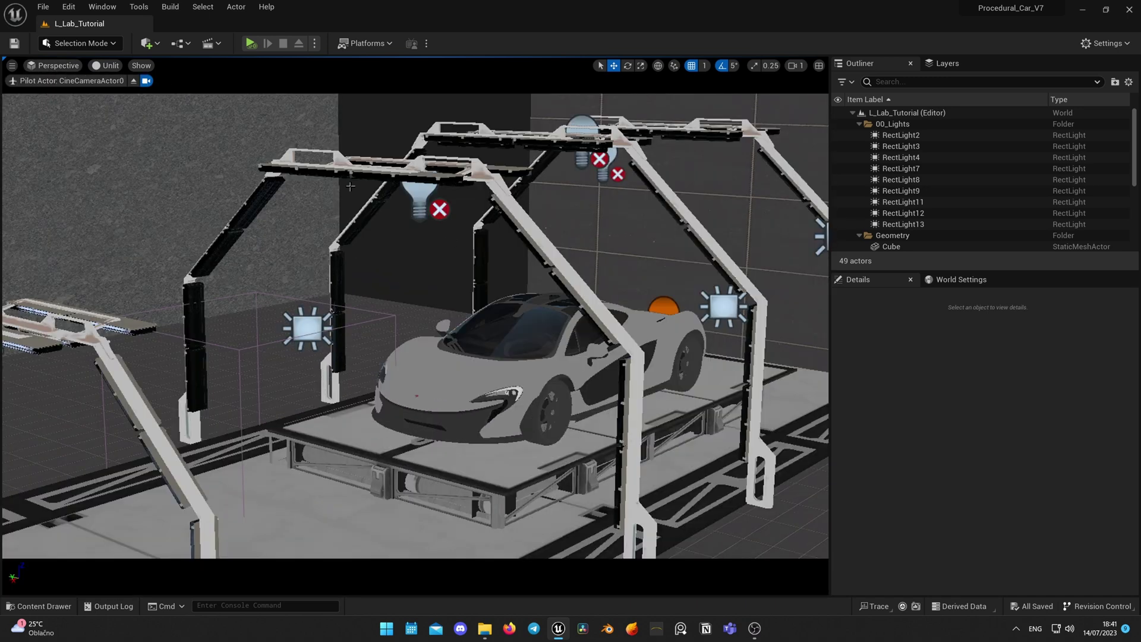
{"action": "key", "text": "alt+4"}
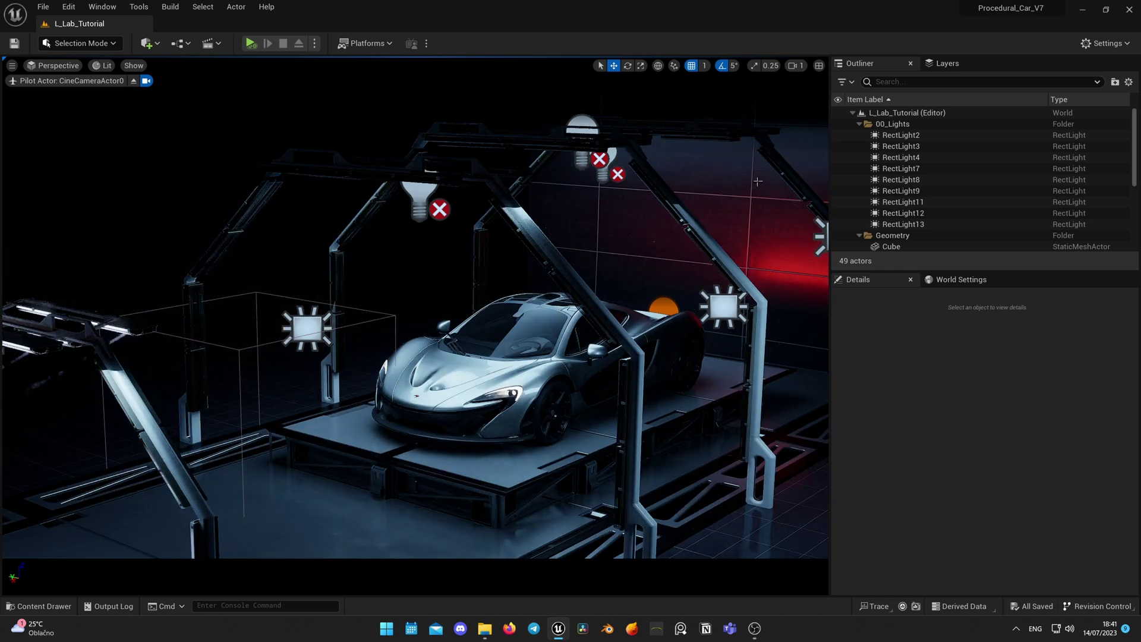
Collapse the 00_Lights and Geometry folders and toggle the visibility of the lights, geometry and props to check what each contains
{"action": "left_click", "coordinate": [859, 124]}
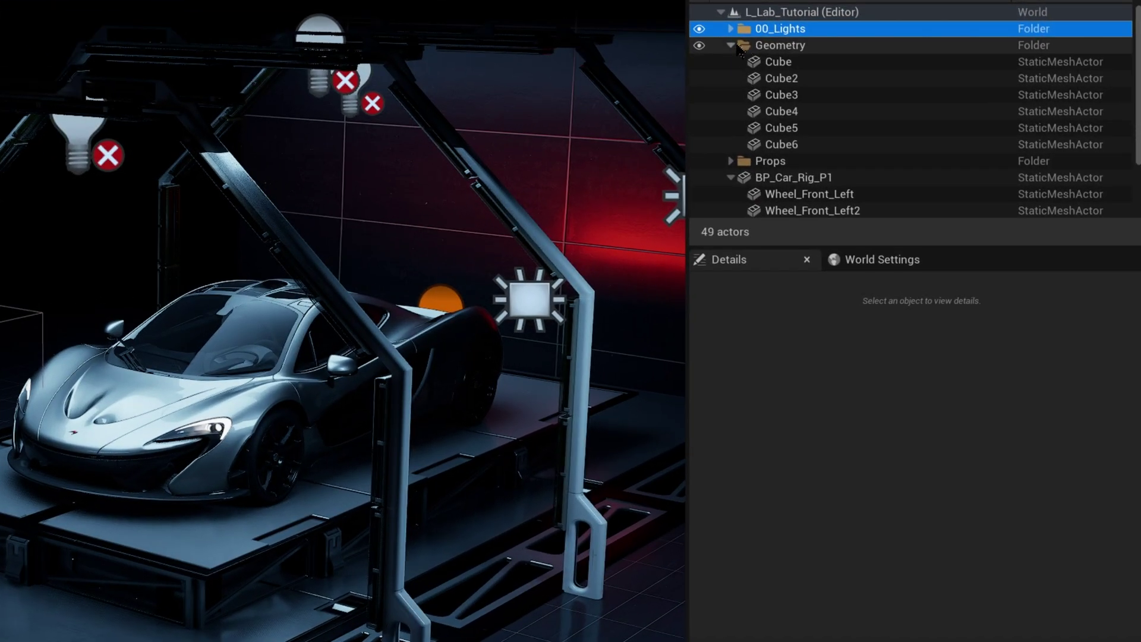
{"action": "left_click", "coordinate": [732, 46]}
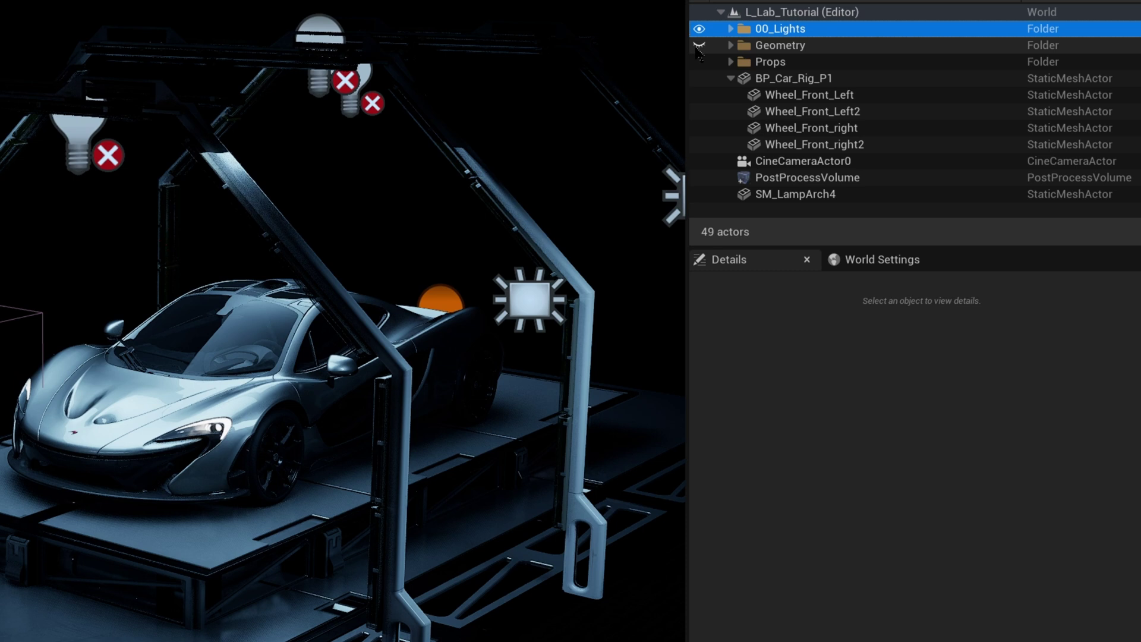
{"action": "left_click", "coordinate": [699, 62]}
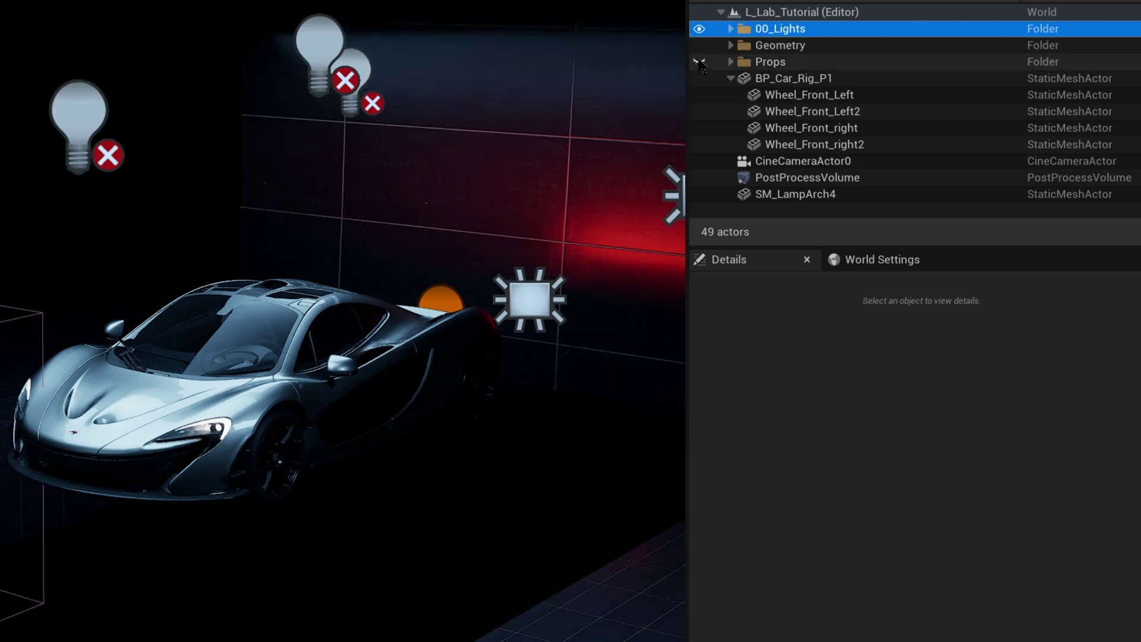
{"action": "left_click", "coordinate": [699, 28]}
{"action": "left_click", "coordinate": [699, 28]}
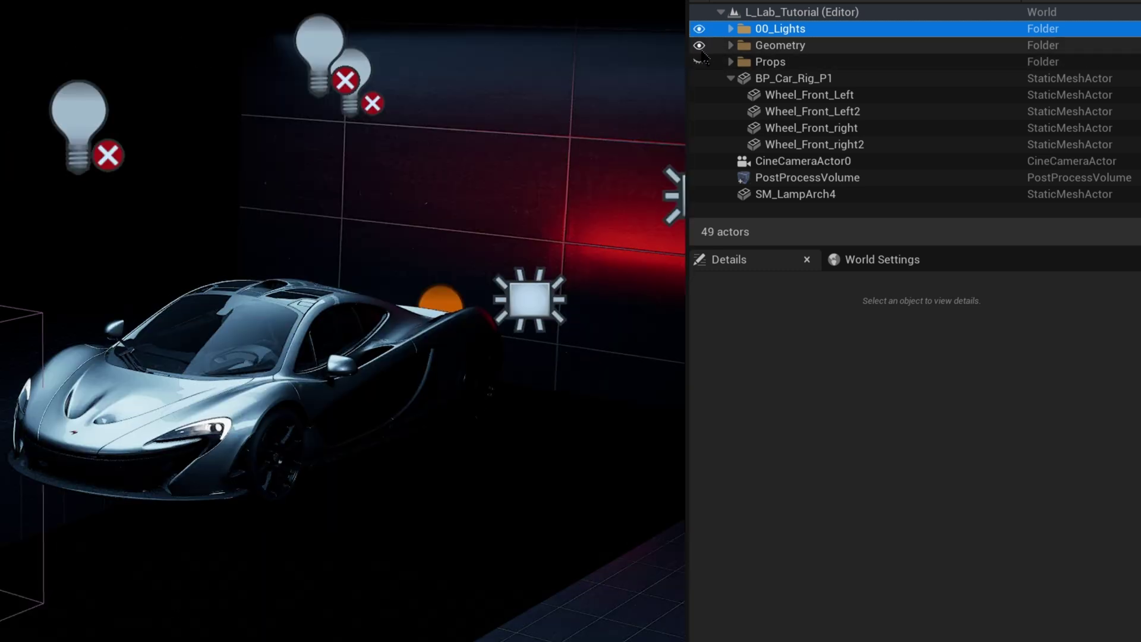
{"action": "left_click", "coordinate": [699, 45]}
{"action": "left_click", "coordinate": [699, 28]}
{"action": "left_click", "coordinate": [699, 28]}
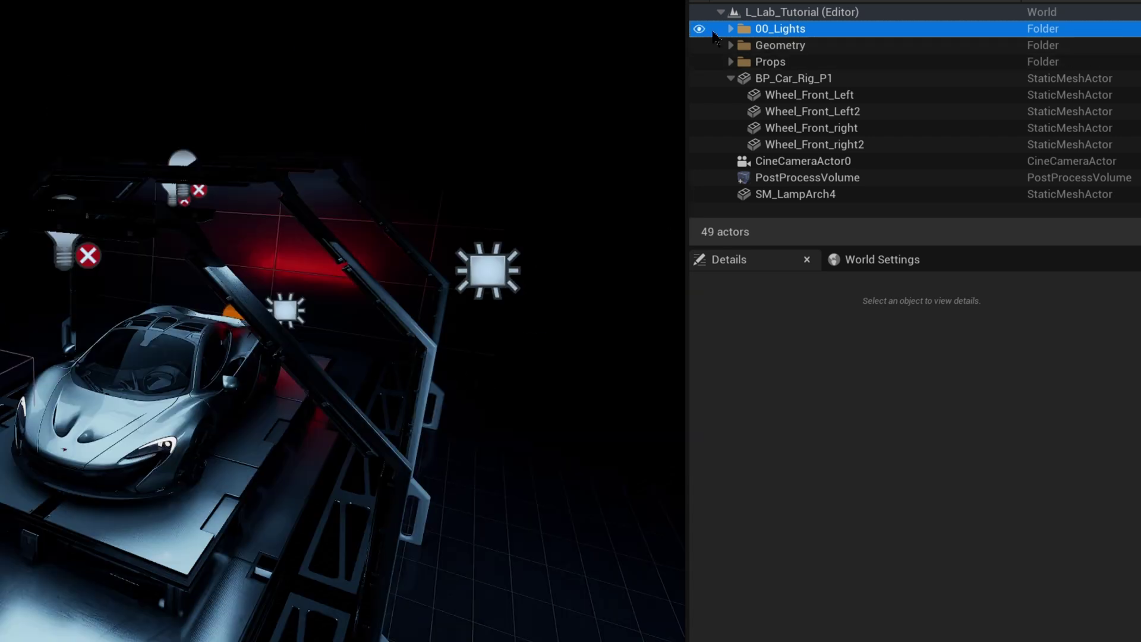
Delete all rect lights in the 00_Lights folder, RectLight2 through RectLight13, and the existing PostProcessVolume
{"action": "left_click", "coordinate": [731, 29]}
{"action": "left_click", "coordinate": [875, 136]}
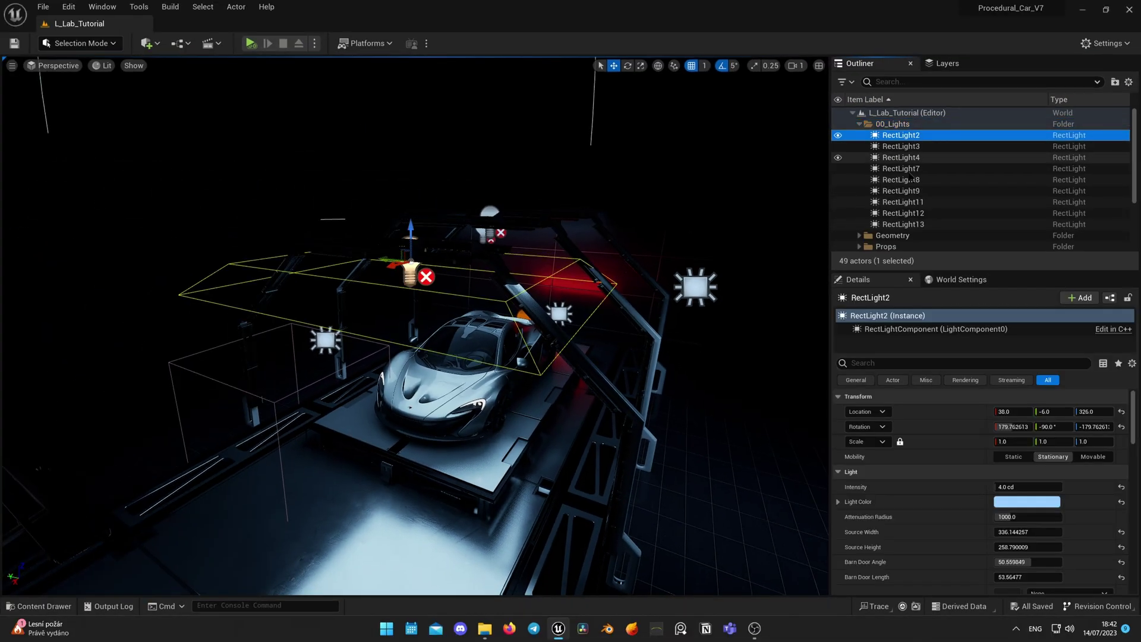
{"action": "left_click", "coordinate": [909, 229], "text": "shift"}
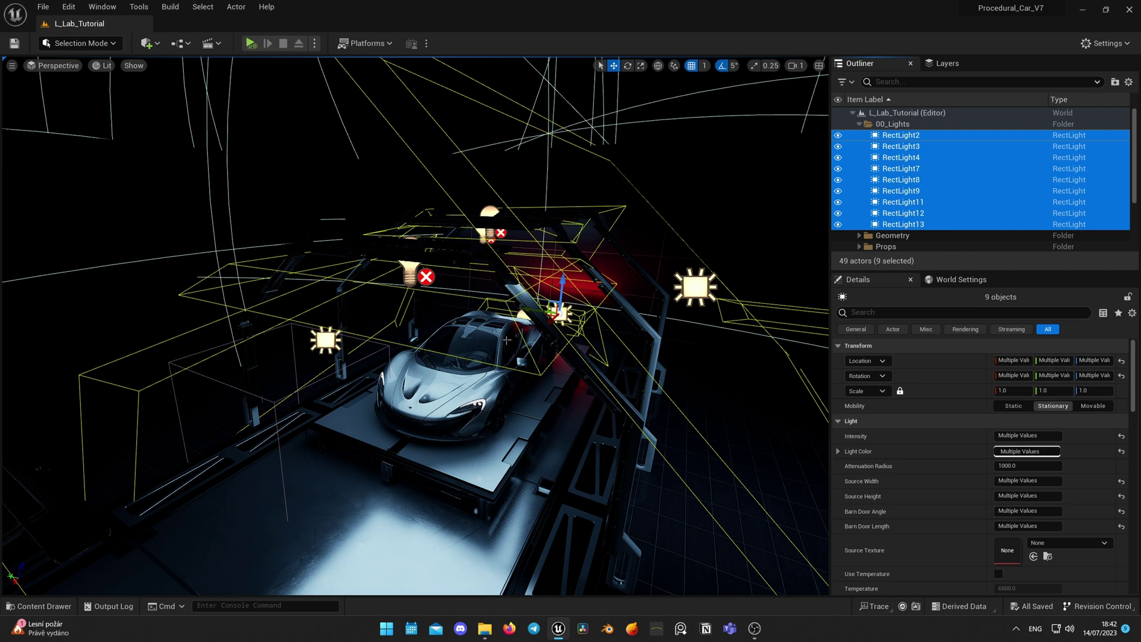
{"action": "left_click_drag", "start_coordinate": [516, 308], "coordinate": [575, 306], "text": "alt"}
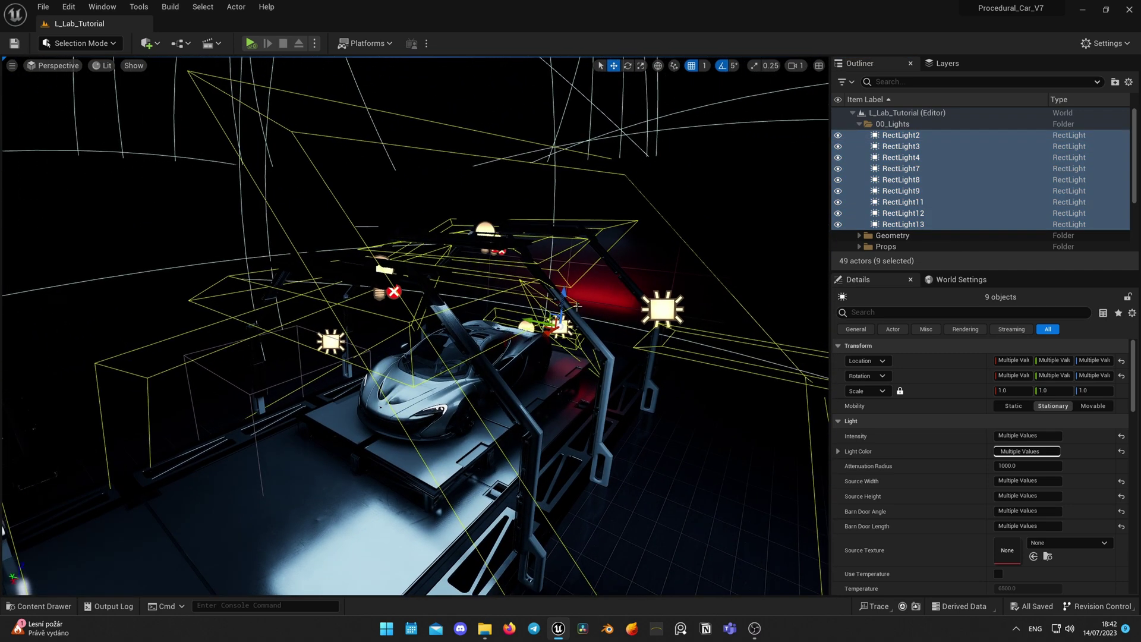
{"action": "key", "text": "Delete"}
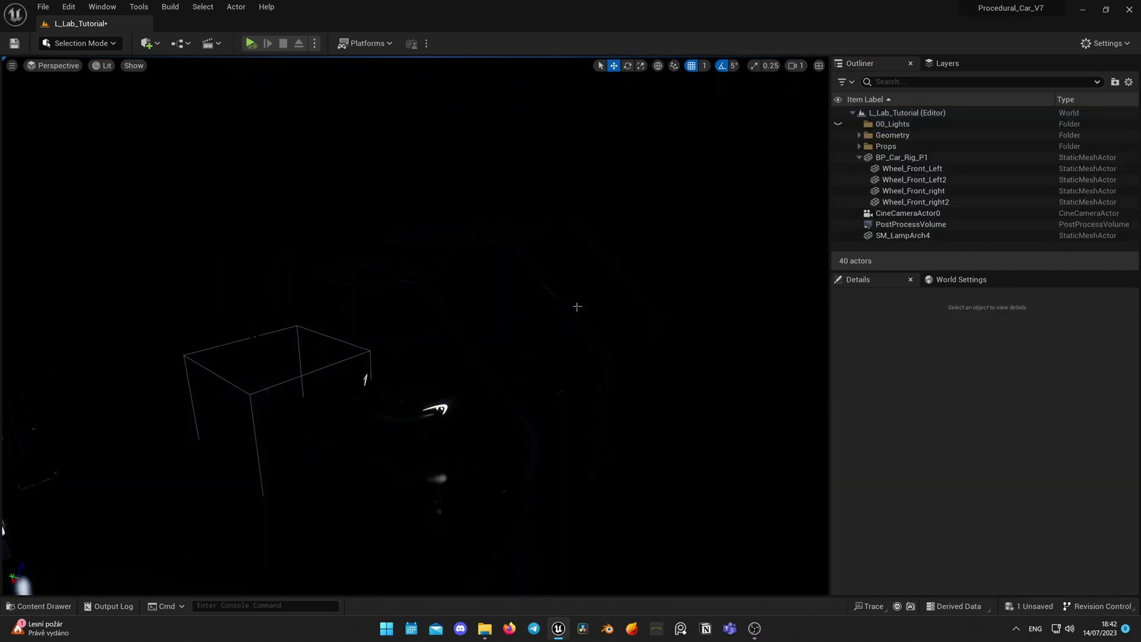
{"action": "left_click", "coordinate": [922, 225]}
{"action": "key", "text": "Delete"}
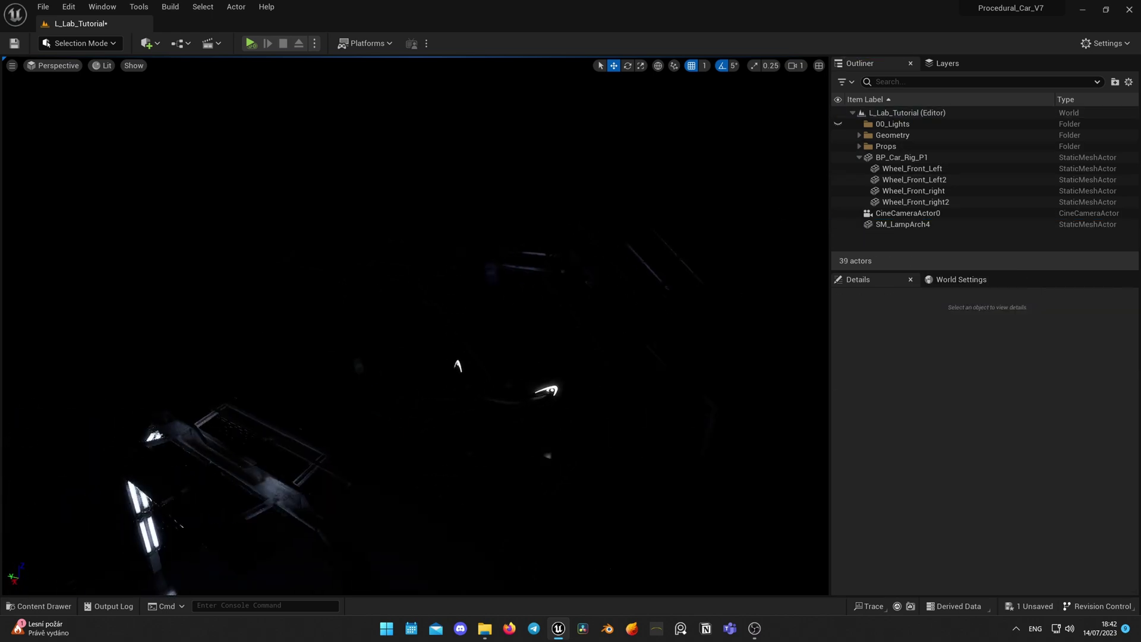
Add a new Post Process Volume to the lab scene
{"action": "right_click_drag", "start_coordinate": [415, 326], "coordinate": [315, 325]}
{"action": "right_click_drag", "start_coordinate": [605, 346], "coordinate": [605, 345]}
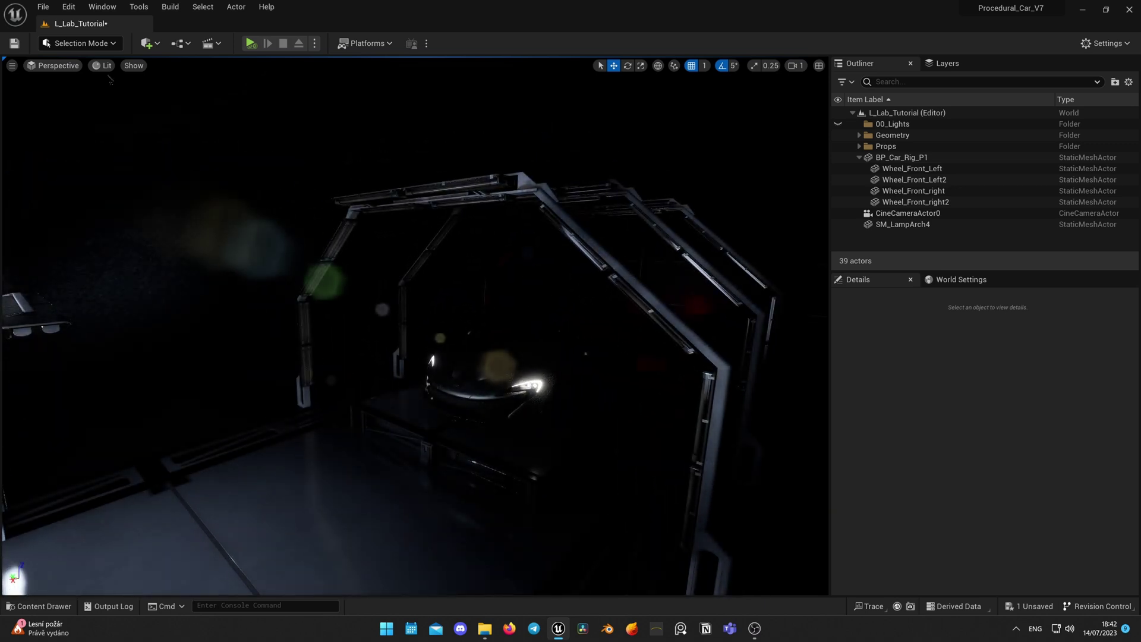
{"action": "left_click", "coordinate": [148, 43]}
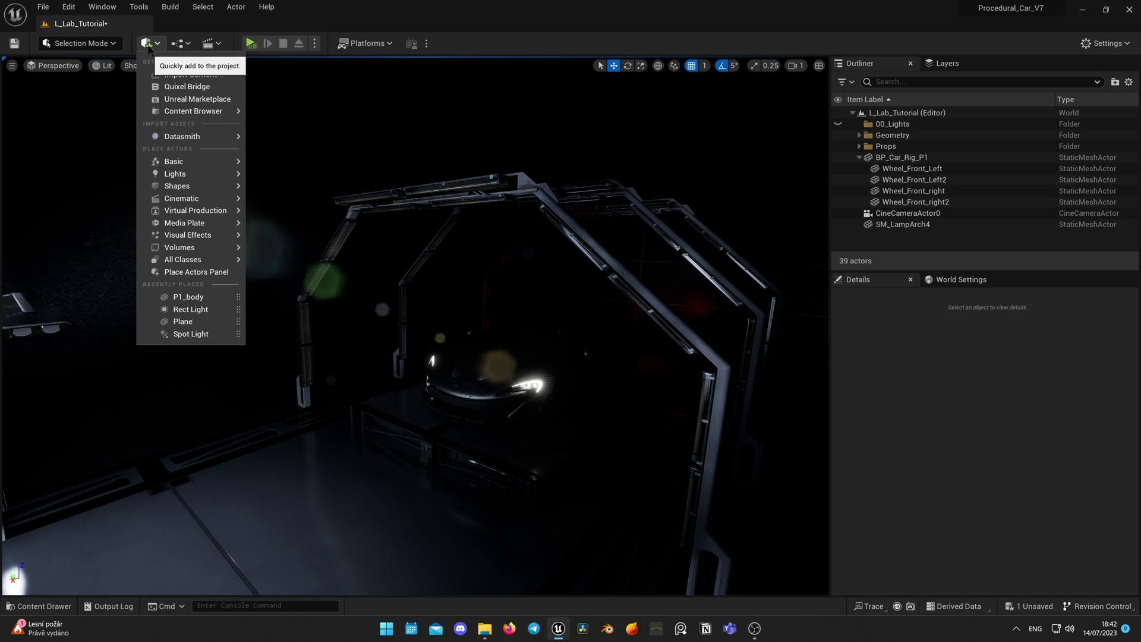
{"action": "mouse_move", "coordinate": [196, 236]}
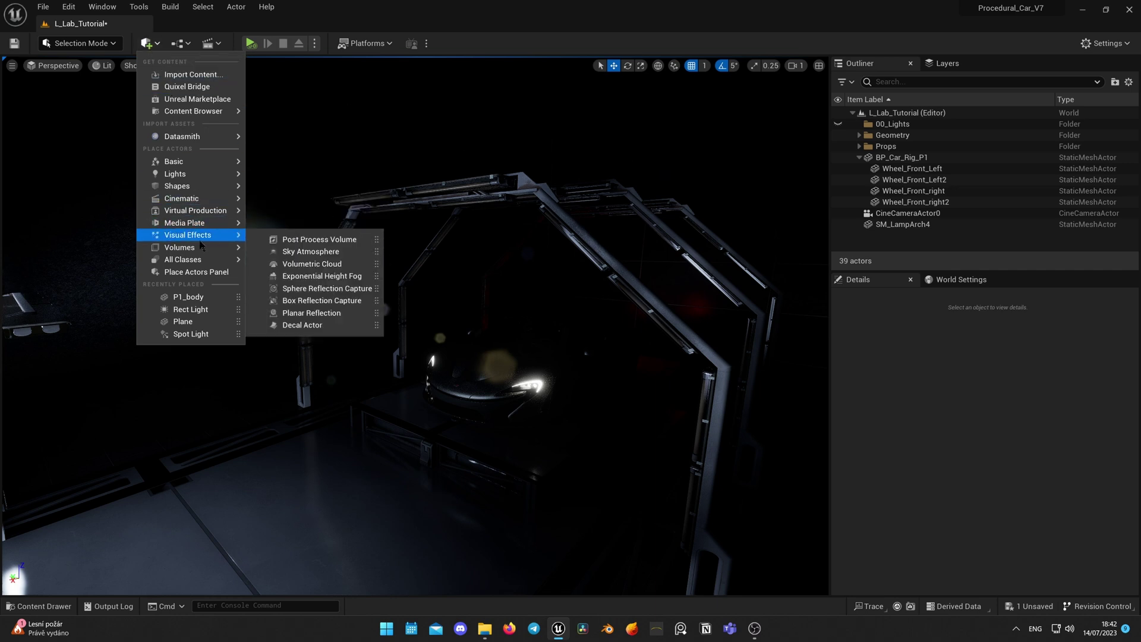
{"action": "left_click", "coordinate": [284, 236]}
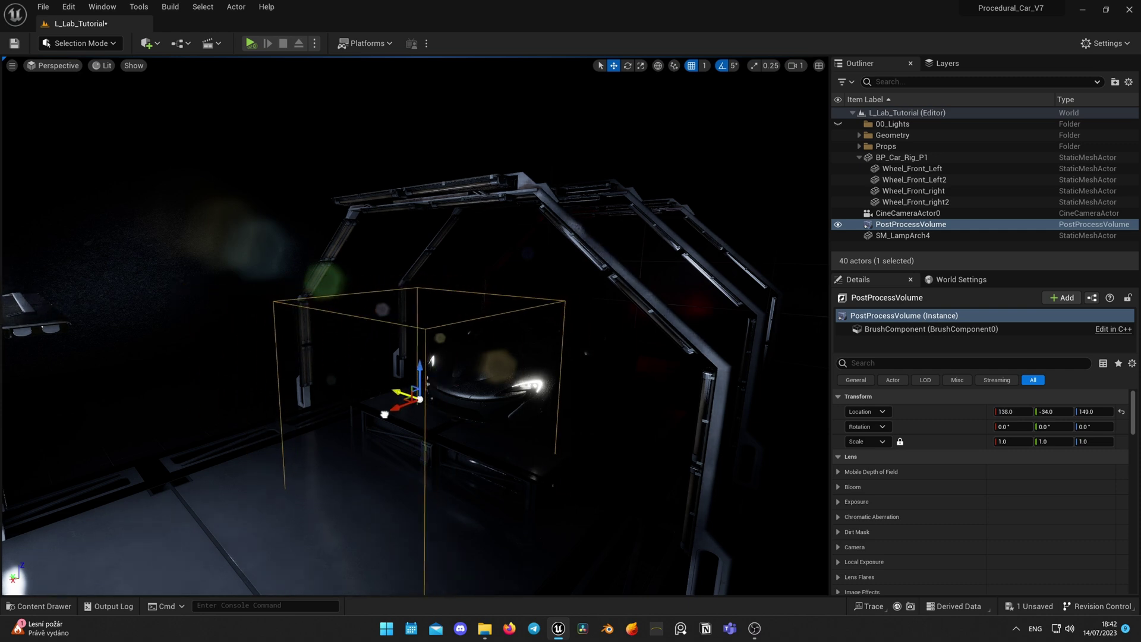
Find the Post Process Volume's unbound setting and enable Infinite Extent (Unbound)
{"action": "left_click", "coordinate": [910, 364]}
{"action": "type", "text": "unb"}
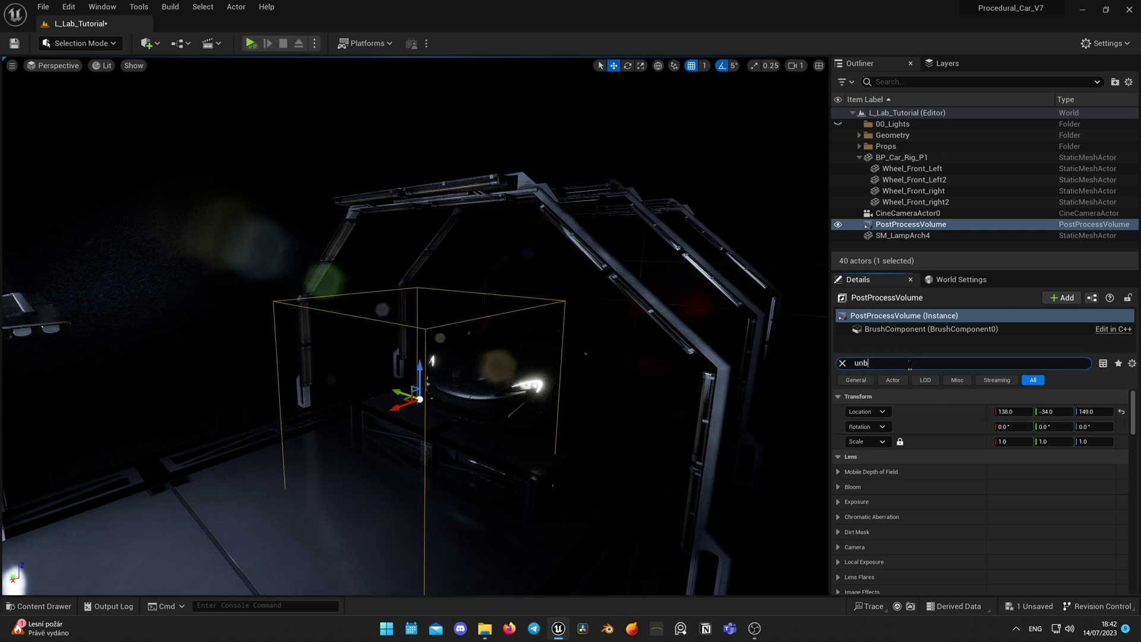
{"action": "type", "text": "o"}
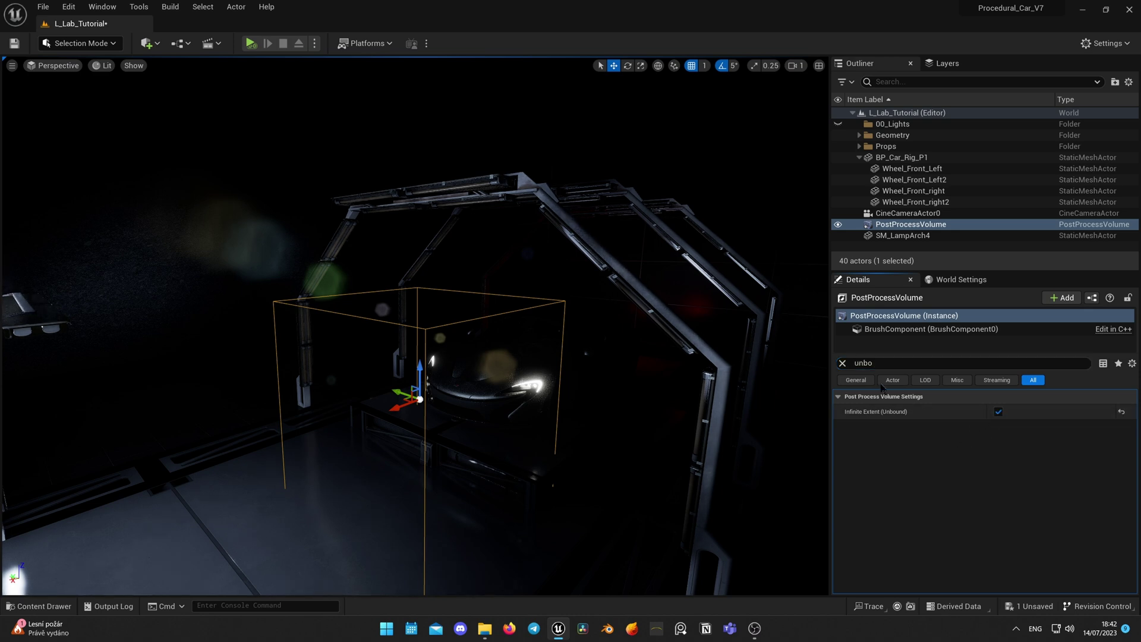
{"action": "left_click", "coordinate": [842, 363]}
Override the volume's exposure settings with Metering Mode set to Manual and Exposure Compensation set to about 12.9
{"action": "scroll", "coordinate": [849, 457], "scroll_direction": "down", "scroll_amount": 3}
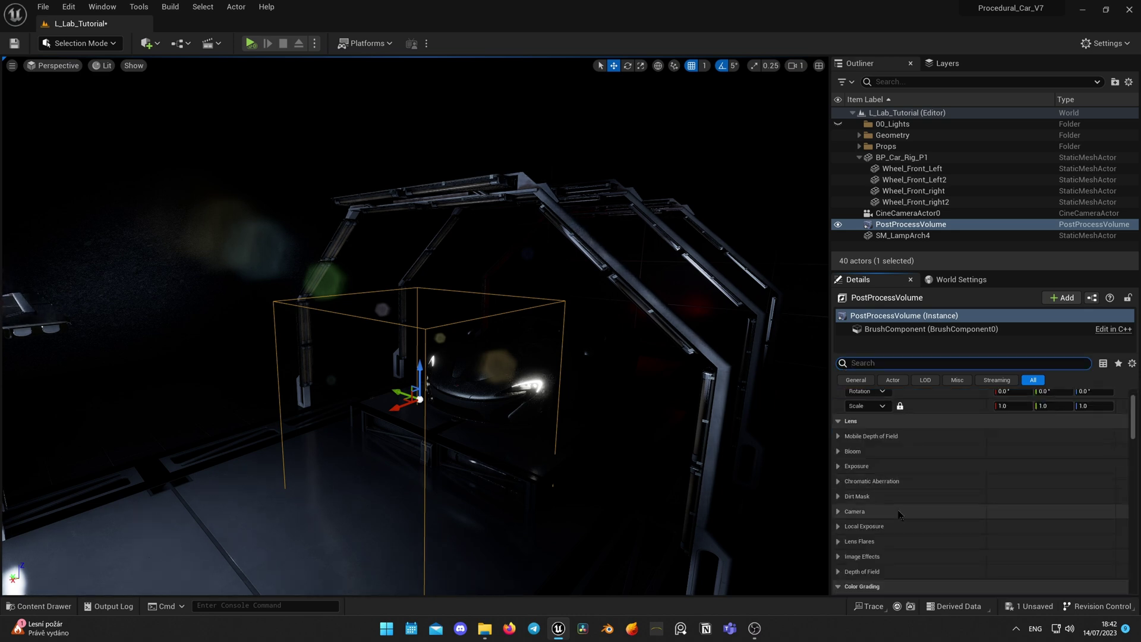
{"action": "left_click", "coordinate": [856, 430]}
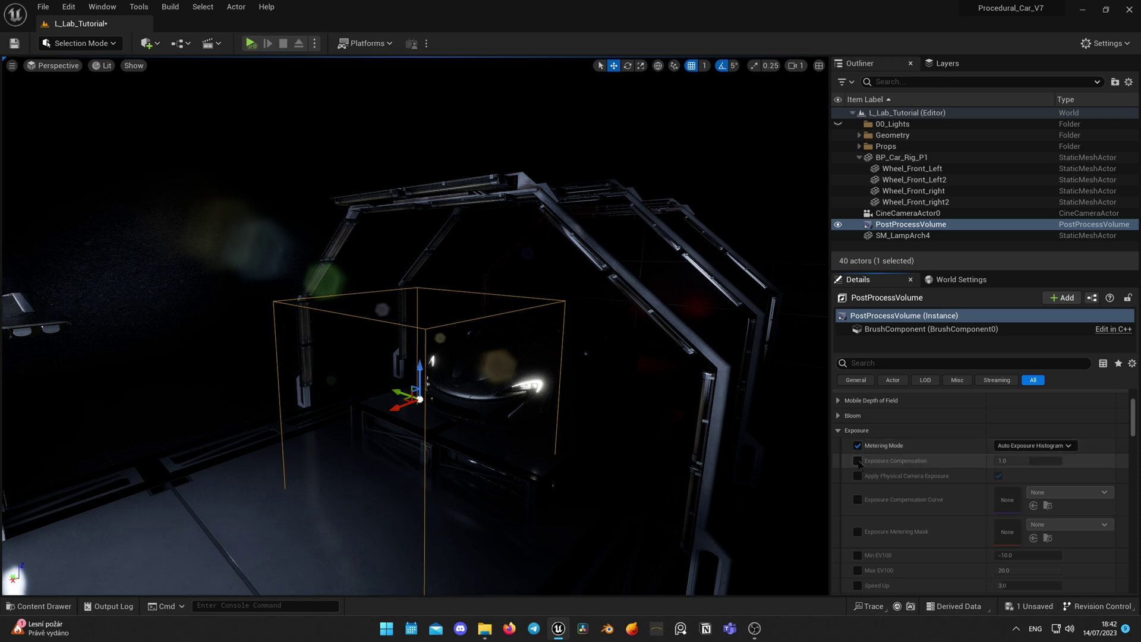
{"action": "left_click", "coordinate": [1032, 476]}
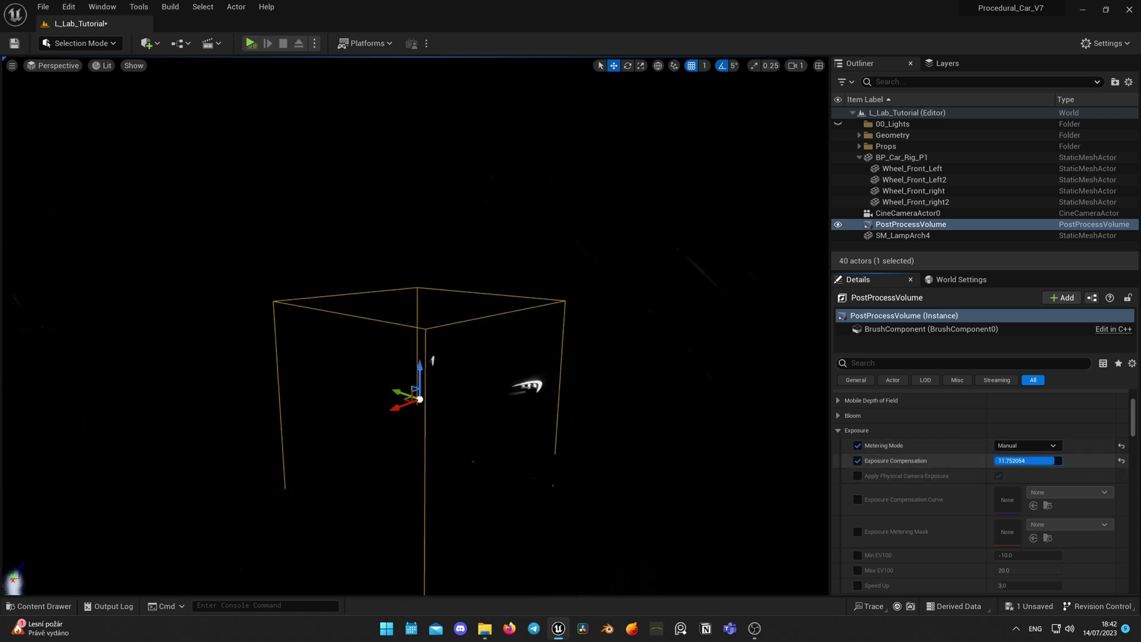
{"action": "left_click", "coordinate": [848, 471]}
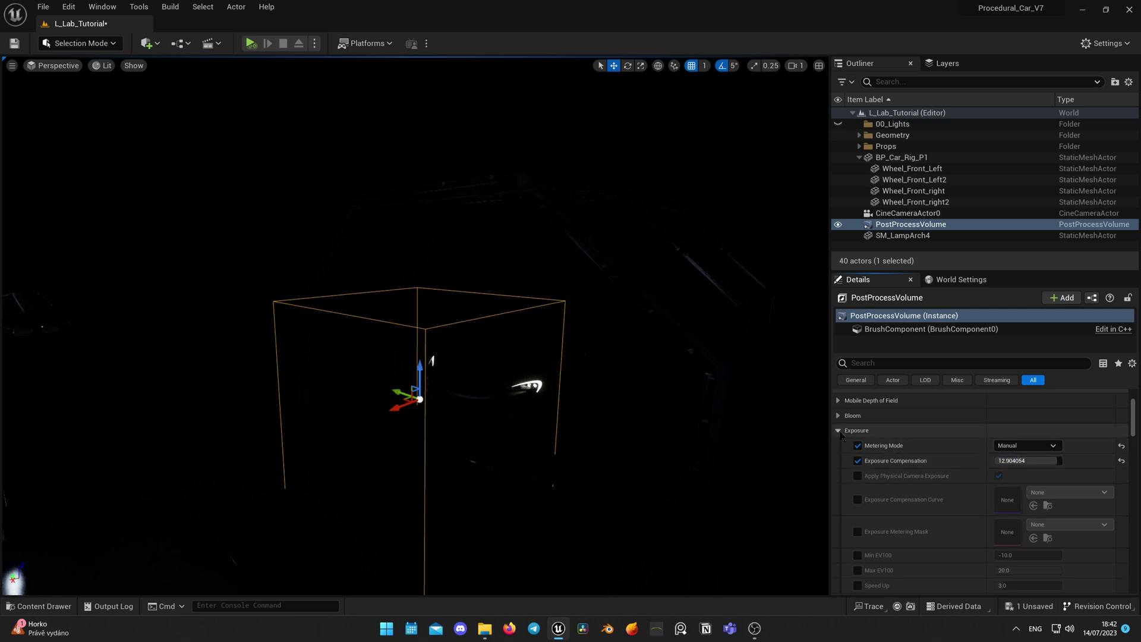
{"action": "left_click", "coordinate": [838, 416]}
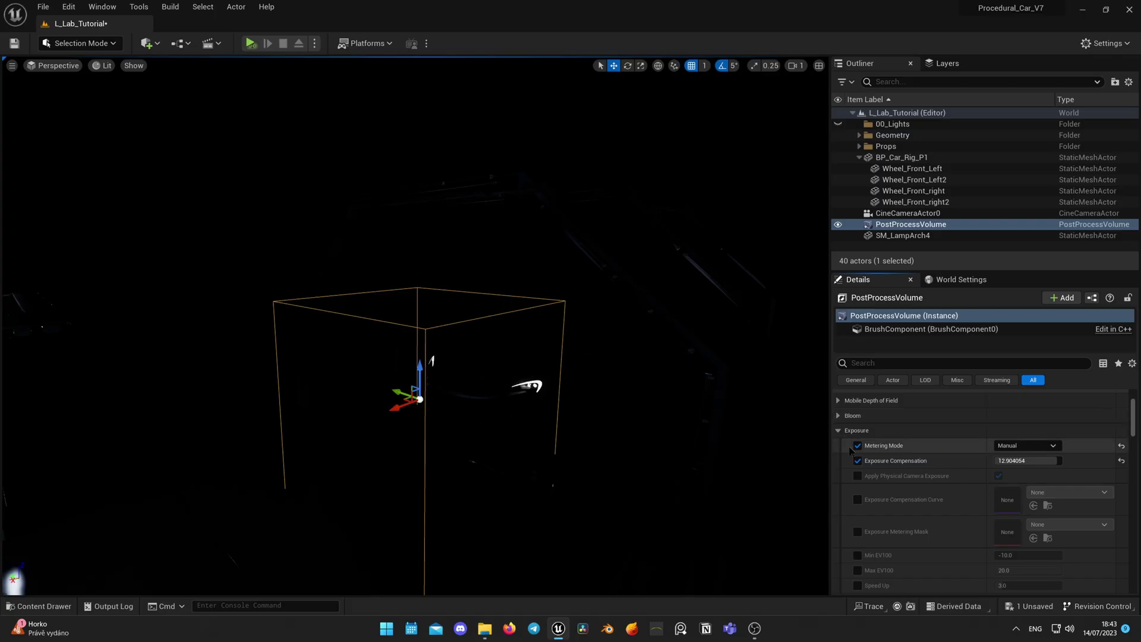
Override the Post Process Volume's lens flare Intensity with 0
{"action": "mouse_move", "coordinate": [654, 416]}
{"action": "right_mouse_down"}
{"action": "mouse_move", "coordinate": [475, 416]}
{"action": "mouse_move", "coordinate": [636, 410]}
{"action": "right_mouse_up"}
{"action": "mouse_move", "coordinate": [606, 469]}
{"action": "right_mouse_down"}
{"action": "mouse_move", "coordinate": [648, 434]}
{"action": "mouse_move", "coordinate": [607, 469]}
{"action": "right_mouse_up"}
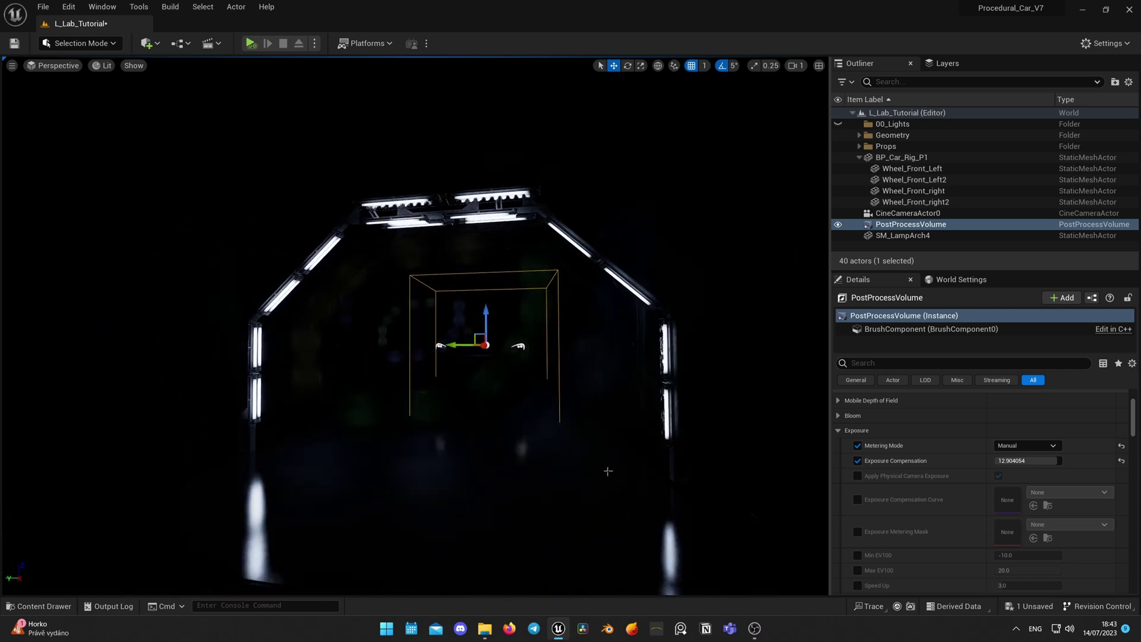
{"action": "left_click", "coordinate": [838, 430]}
{"action": "left_click", "coordinate": [841, 505]}
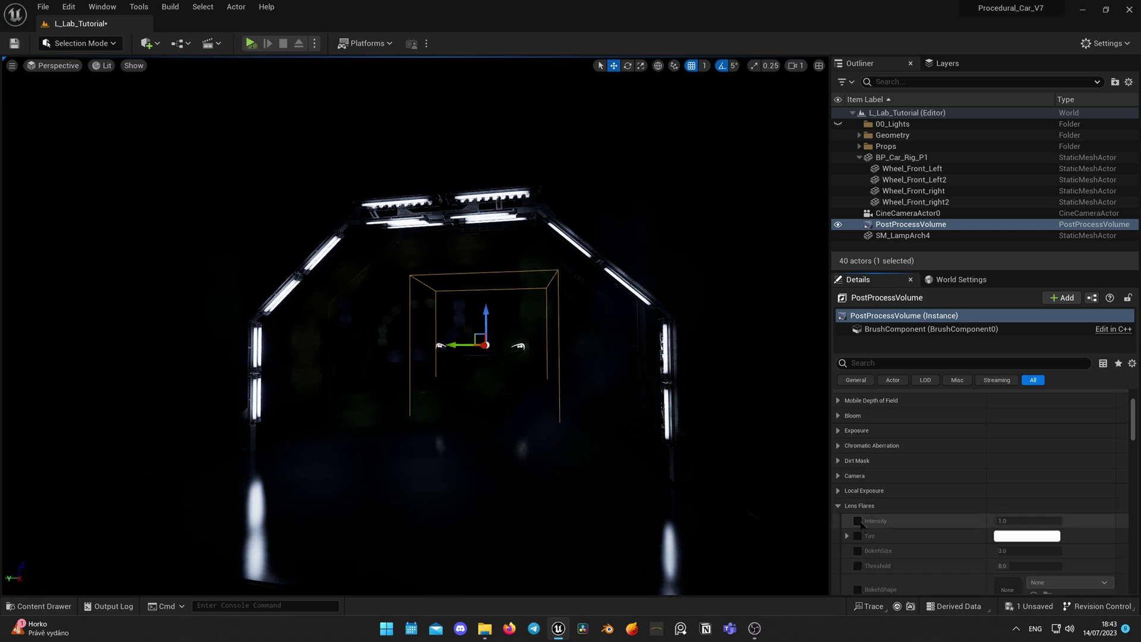
Add a Rect Light to the scene, rotate it to point down and position it above the car
{"action": "right_click_drag", "start_coordinate": [416, 356], "coordinate": [487, 357]}
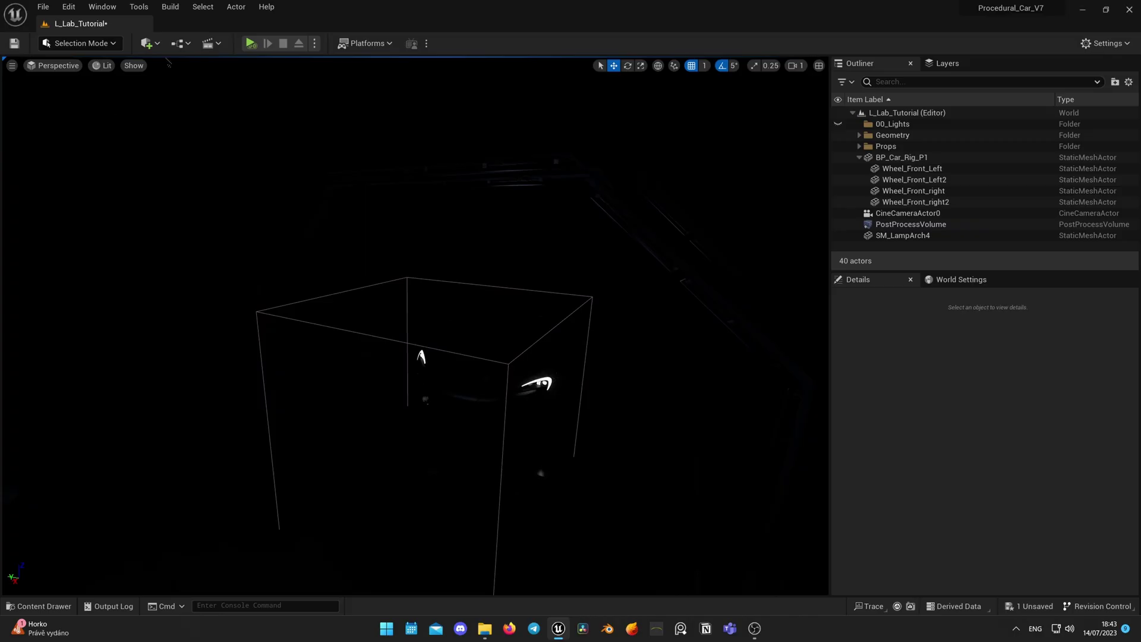
{"action": "left_click", "coordinate": [147, 43]}
{"action": "mouse_move", "coordinate": [193, 174]}
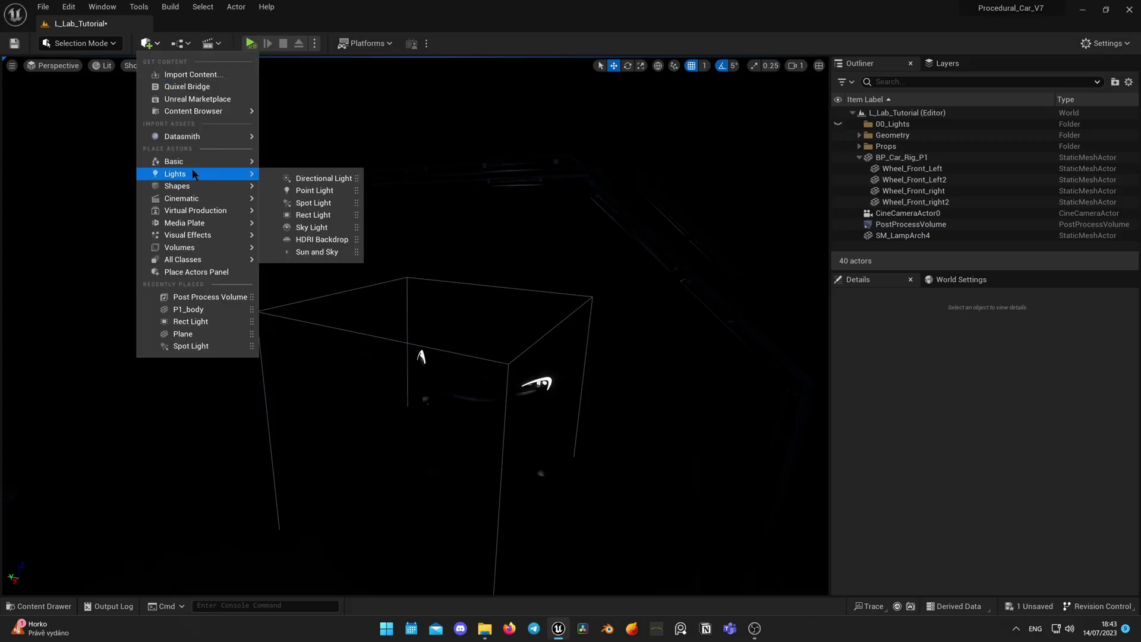
{"action": "left_click", "coordinate": [321, 215]}
{"action": "left_click_drag", "start_coordinate": [412, 297], "coordinate": [384, 203]}
{"action": "key", "text": "e"}
{"action": "right_click_drag", "start_coordinate": [553, 224], "coordinate": [553, 280]}
{"action": "key", "text": "w"}
{"action": "right_click_drag", "start_coordinate": [419, 292], "coordinate": [389, 219]}
{"action": "left_click", "coordinate": [58, 65]}
{"action": "left_click", "coordinate": [65, 64]}
{"action": "right_click_drag", "start_coordinate": [416, 268], "coordinate": [381, 291]}
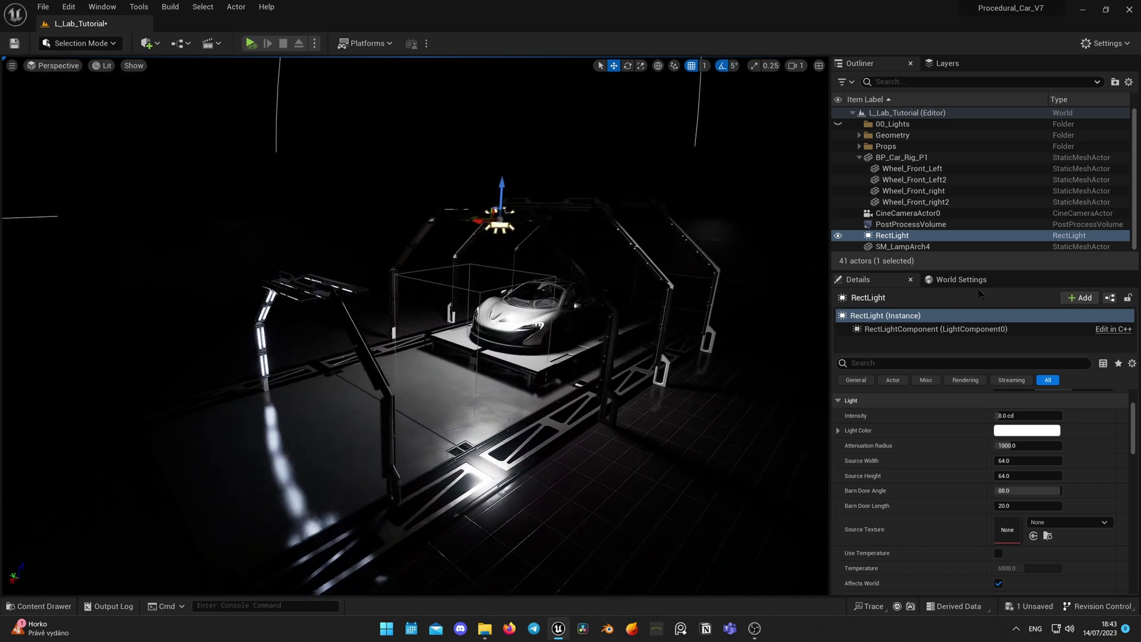
Set the Post Process Volume's Exposure Compensation to 12
{"action": "left_click", "coordinate": [943, 224]}
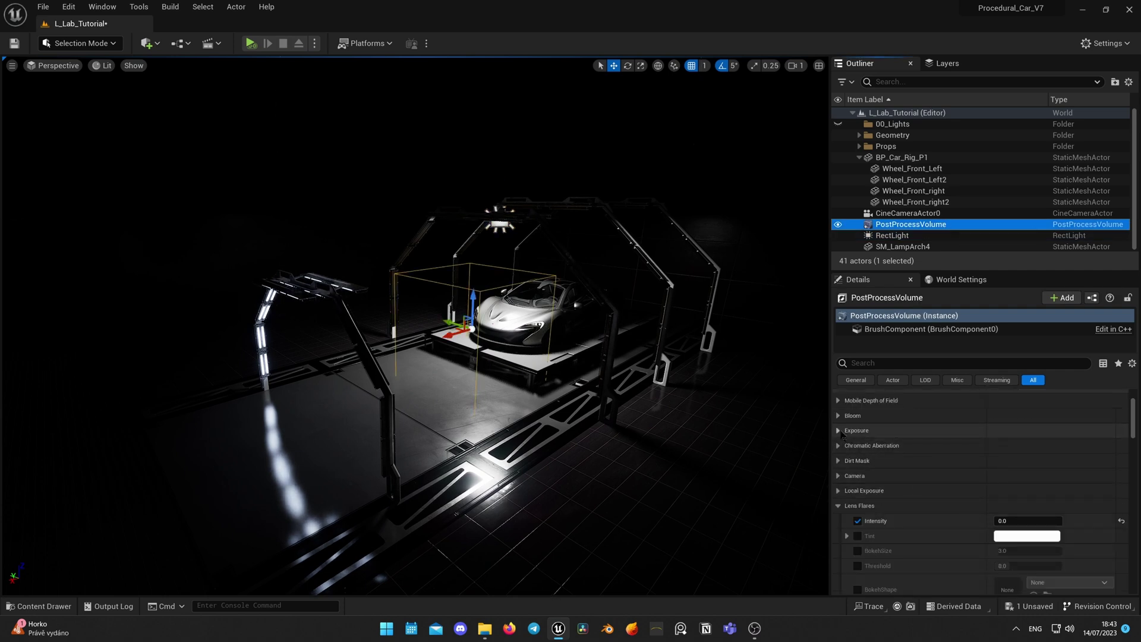
{"action": "left_click", "coordinate": [838, 431]}
{"action": "type", "text": "12"}
{"action": "key", "text": "Return"}
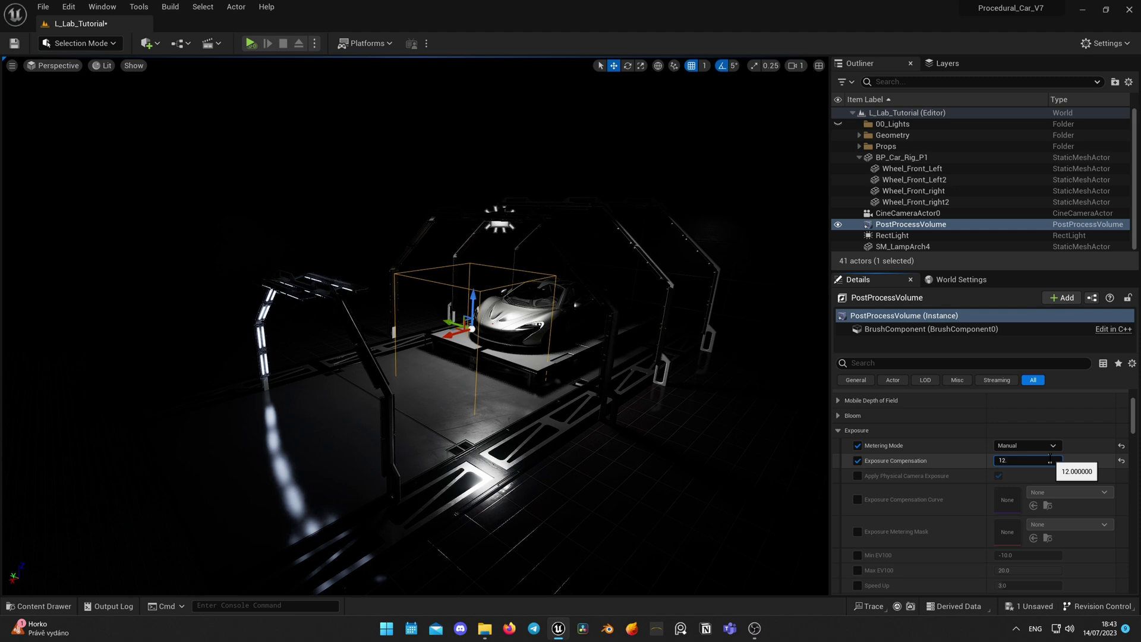
{"action": "type", "text": "5"}
{"action": "key", "text": "Return"}
{"action": "type", "text": "12"}
{"action": "key", "text": "Return"}
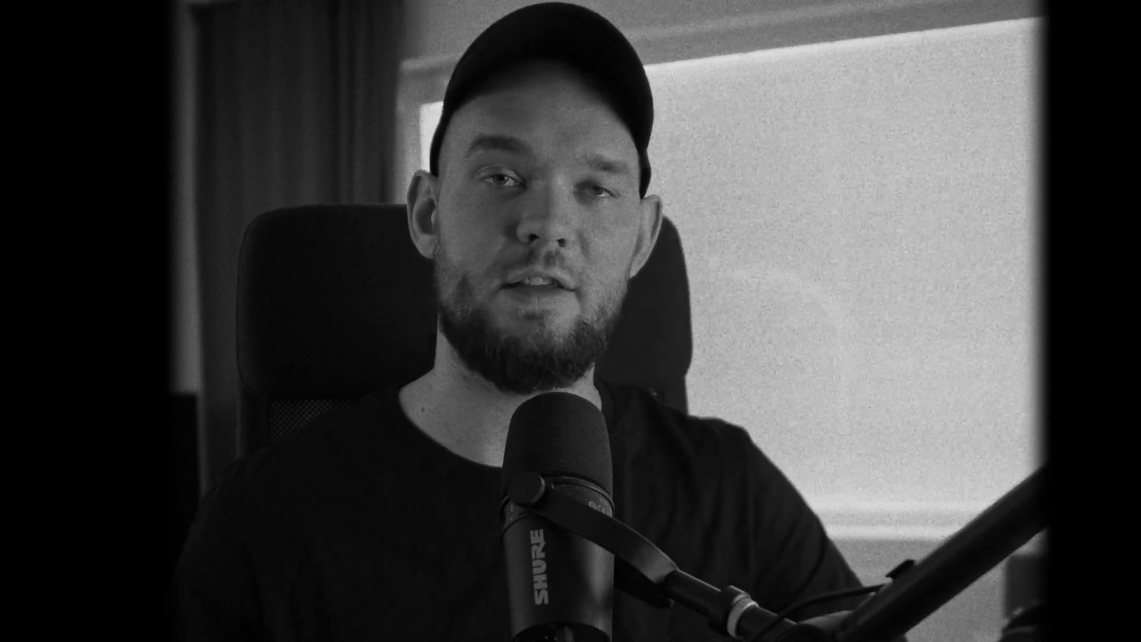
Resize the overhead rect light's source to about 285 by 258, set its Barn Door Angle to about 36.2 and adjust its height
{"action": "scroll", "coordinate": [858, 507], "scroll_direction": "down", "scroll_amount": 3}
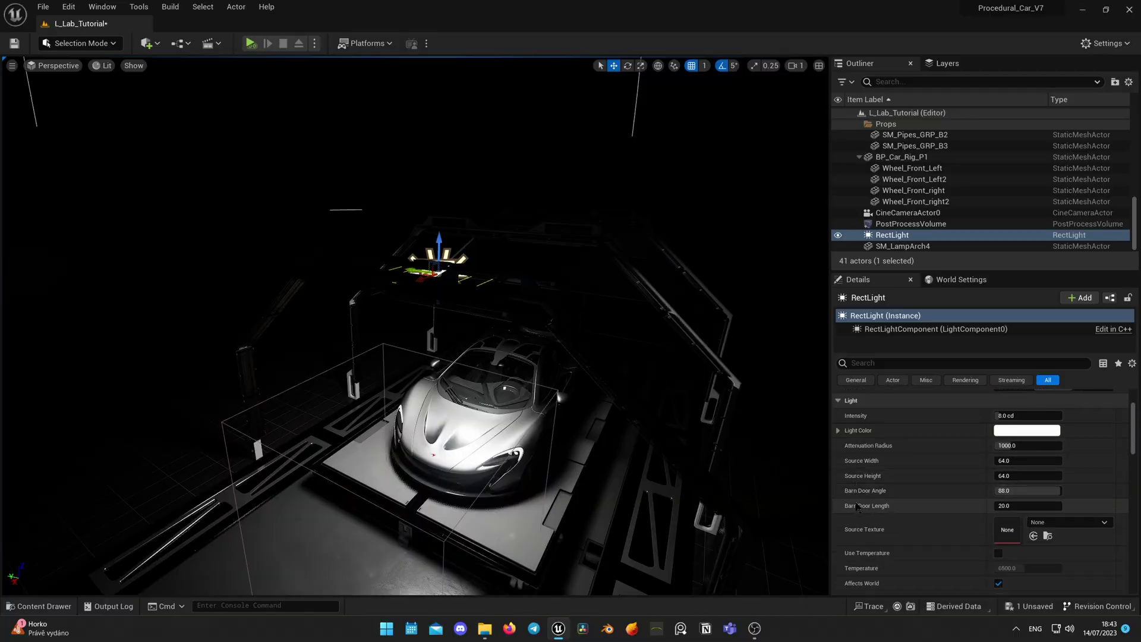
{"action": "scroll", "coordinate": [857, 507], "scroll_direction": "down", "scroll_amount": 1}
{"action": "left_click_drag", "start_coordinate": [1029, 443], "coordinate": [1070, 459]}
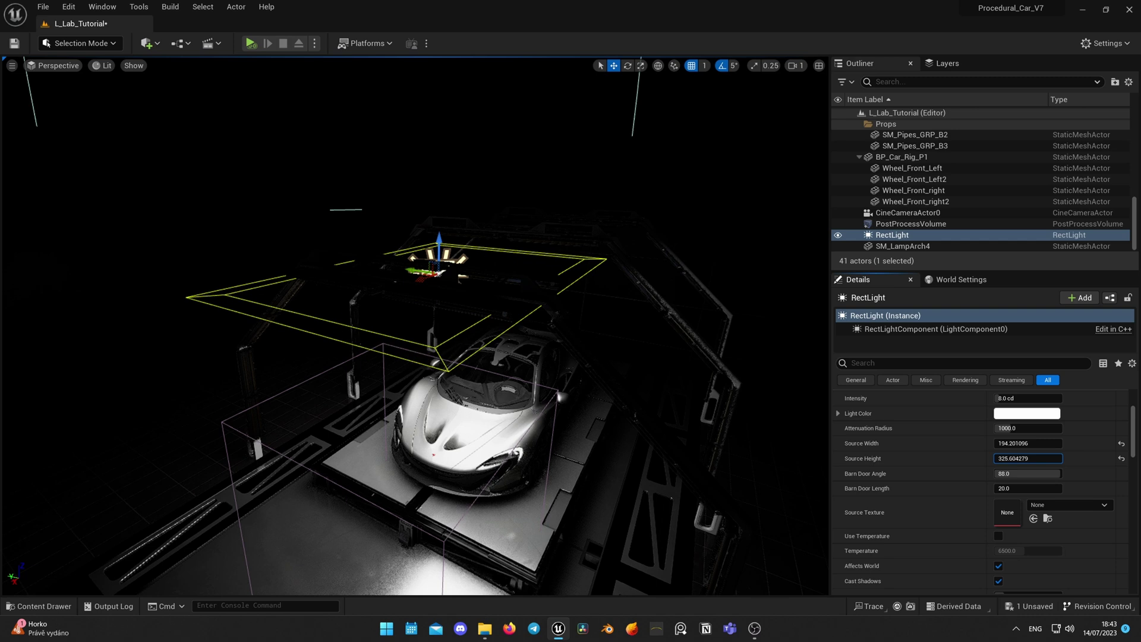
{"action": "right_click_drag", "start_coordinate": [704, 407], "coordinate": [680, 452]}
{"action": "left_click_drag", "start_coordinate": [1040, 444], "coordinate": [1082, 444]}
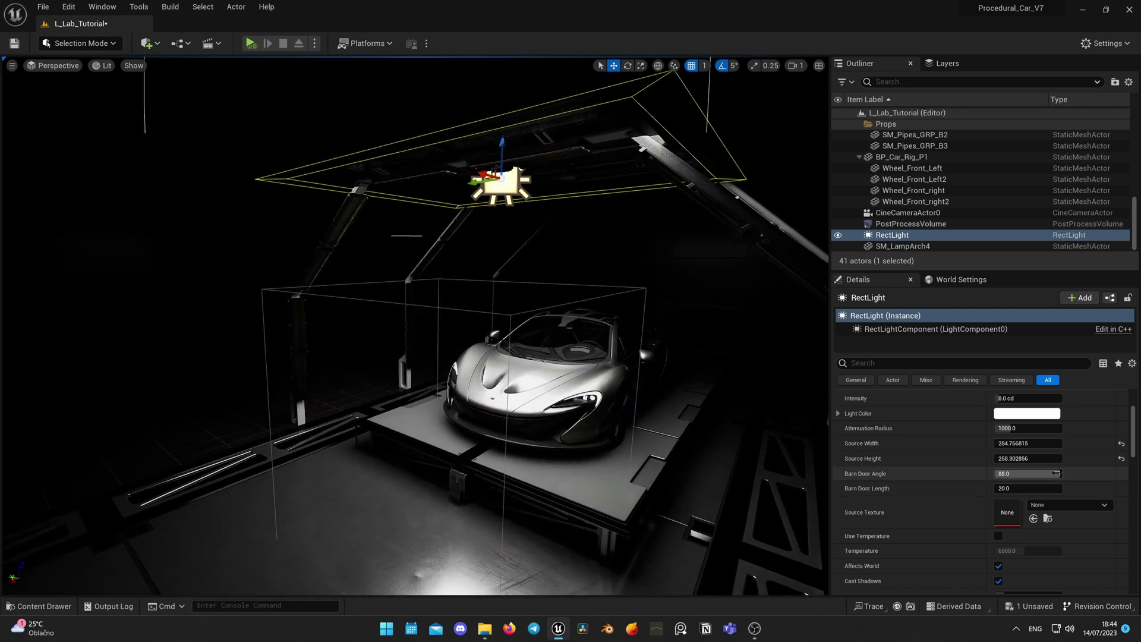
{"action": "left_click_drag", "start_coordinate": [1057, 473], "coordinate": [1049, 473]}
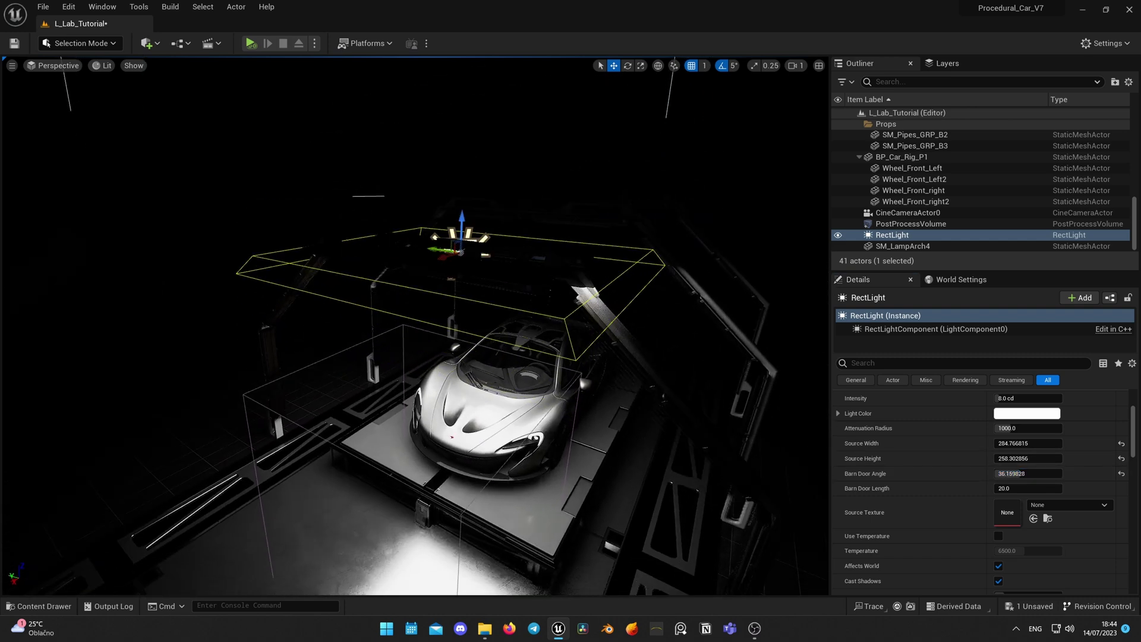
{"action": "left_click_drag", "start_coordinate": [463, 167], "coordinate": [464, 177]}
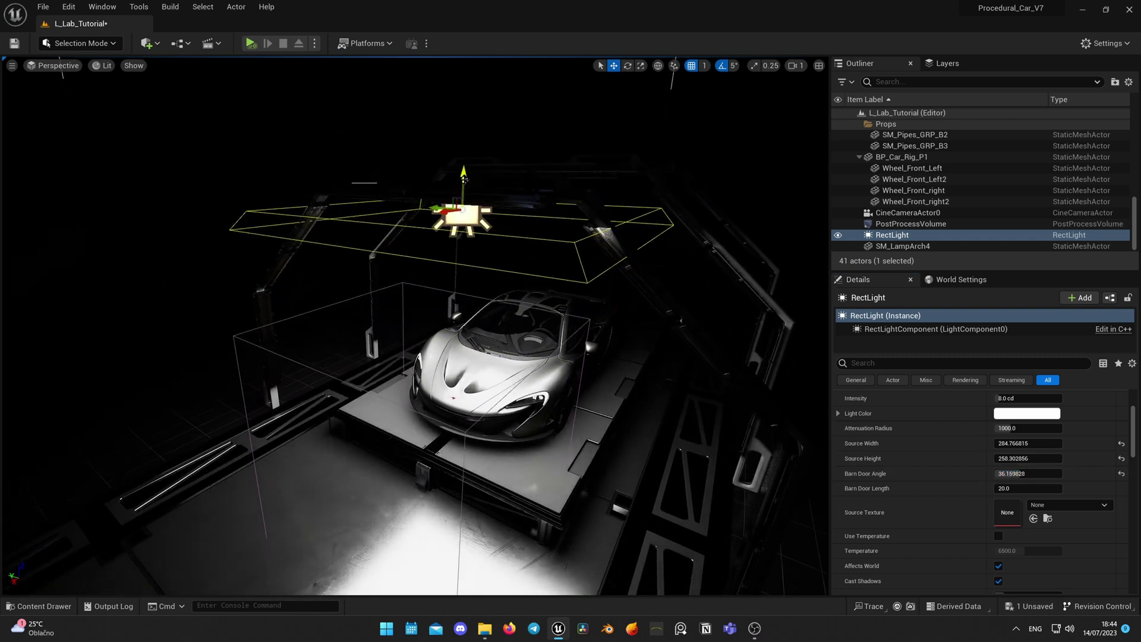
Change the overhead rect light's color to a light blue of about hex sRGB 8CCBF6
{"action": "left_click", "coordinate": [1037, 415]}
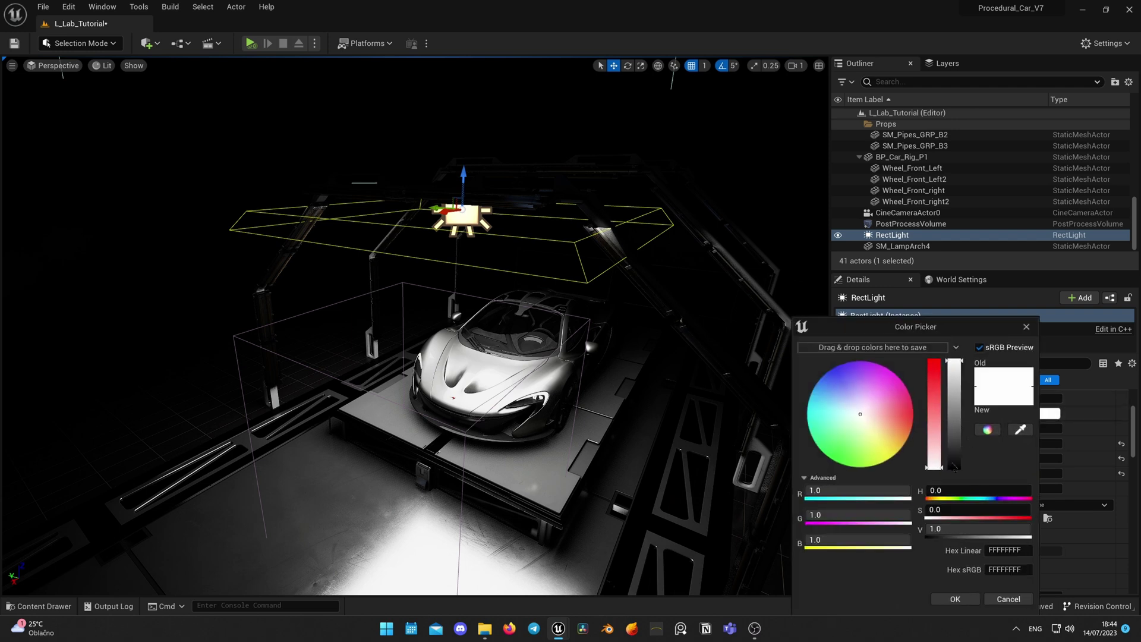
{"action": "left_click_drag", "start_coordinate": [860, 416], "coordinate": [841, 406]}
{"action": "left_click_drag", "start_coordinate": [832, 398], "coordinate": [826, 394]}
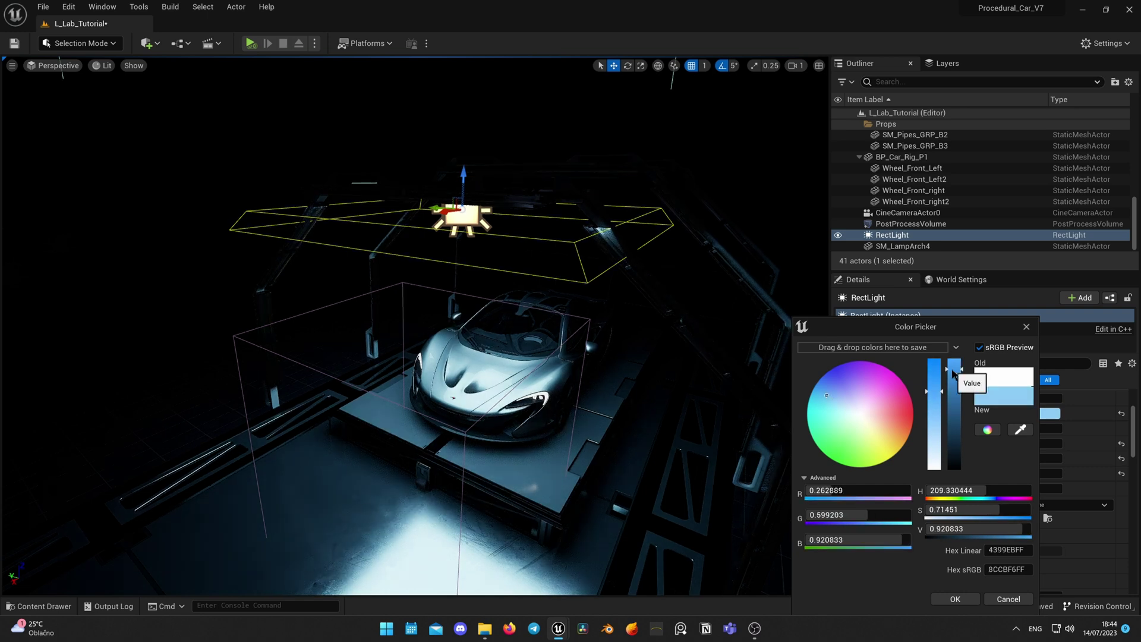
{"action": "left_click", "coordinate": [945, 601]}
{"action": "right_click_drag", "start_coordinate": [463, 333], "coordinate": [446, 279]}
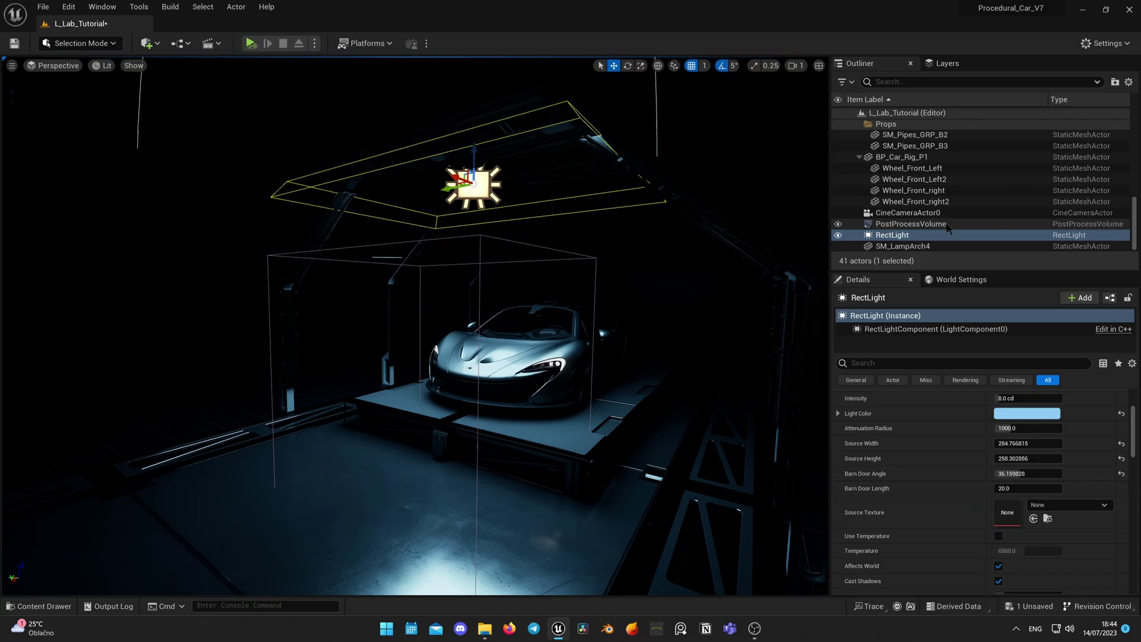
Filter the Post Process Volume's properties by "trans" and look through the translucency and reflection options
{"action": "left_click", "coordinate": [945, 225]}
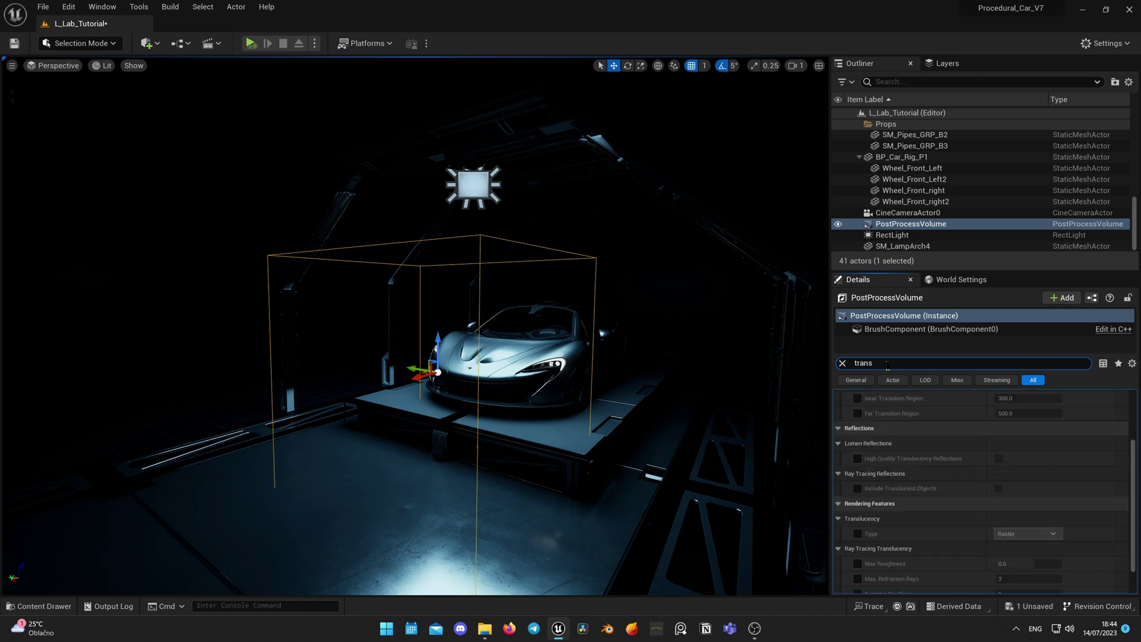
{"action": "scroll", "coordinate": [892, 493], "scroll_direction": "down", "scroll_amount": 3}
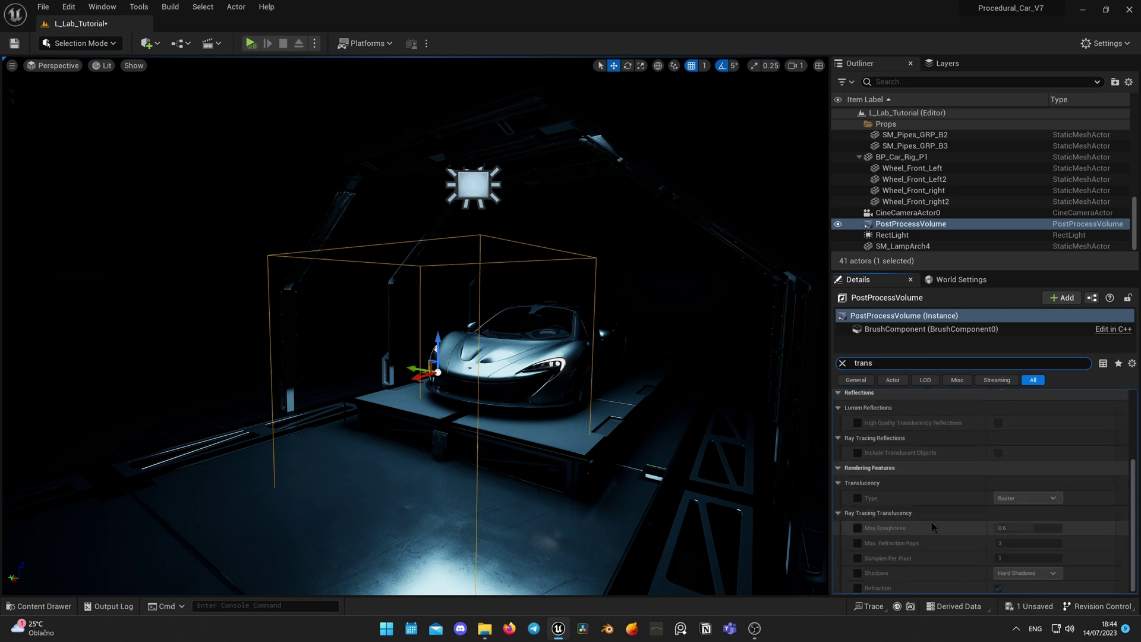
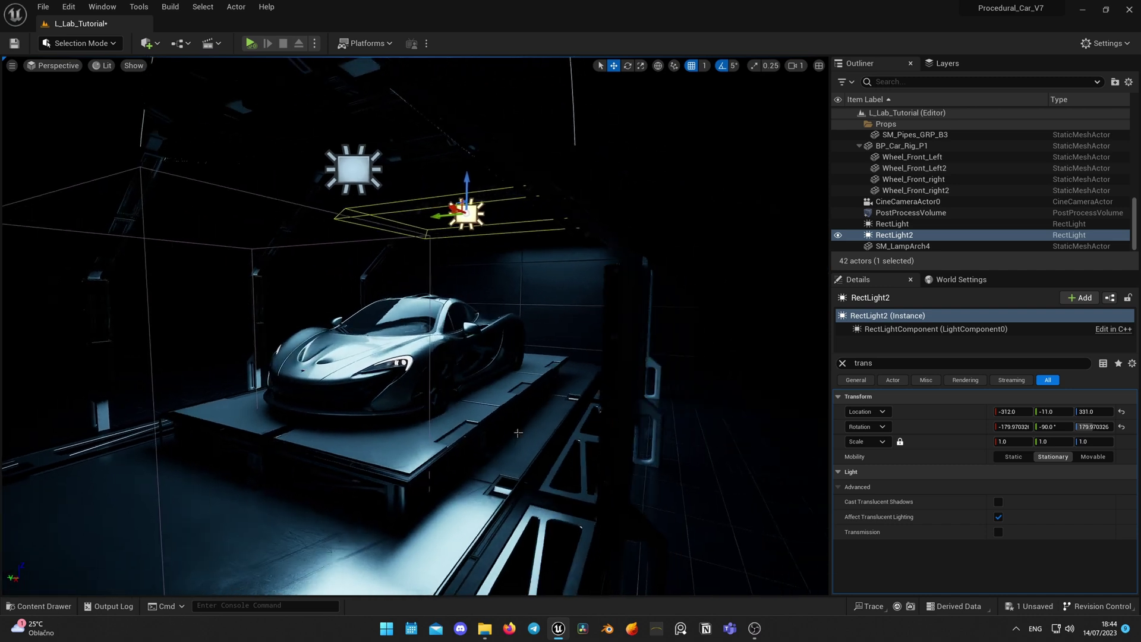
View the scene through CineCameraActor0, clear the property filter and set RectLight2's intensity to 3 cd
{"action": "left_click", "coordinate": [54, 66]}
{"action": "left_click", "coordinate": [74, 195]}
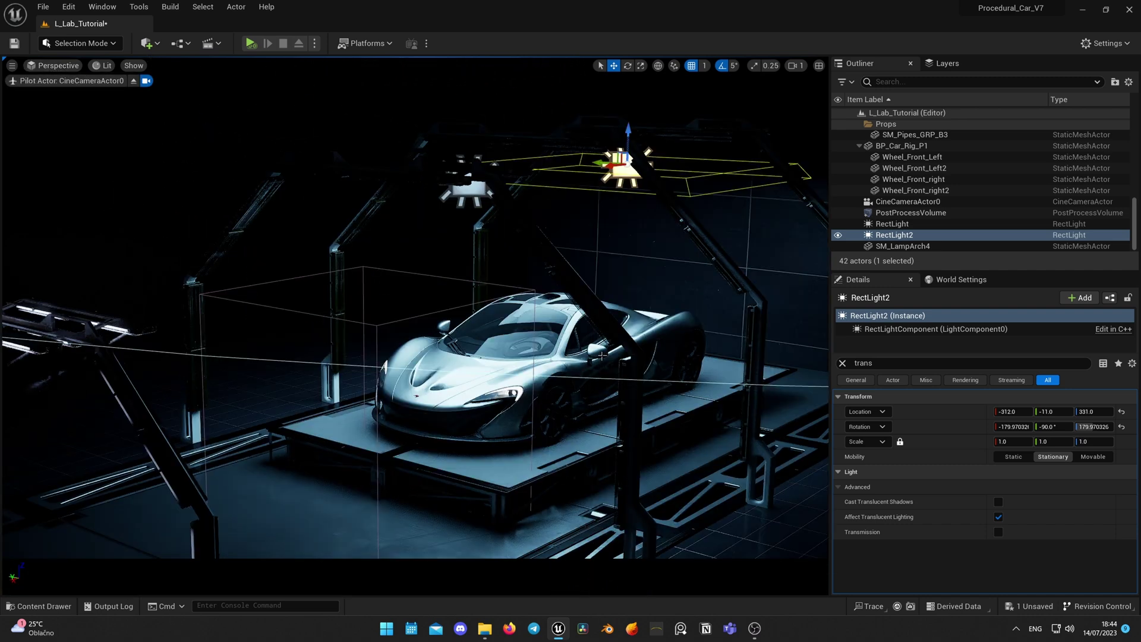
{"action": "left_click", "coordinate": [466, 194]}
{"action": "left_click", "coordinate": [624, 169]}
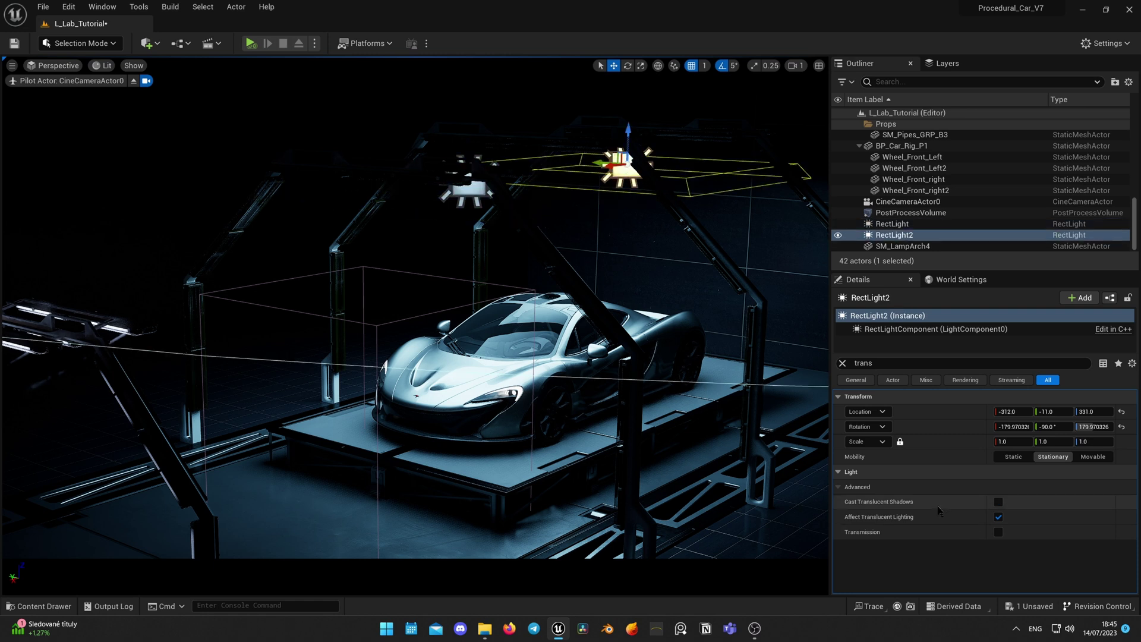
{"action": "left_click", "coordinate": [842, 362]}
{"action": "left_click", "coordinate": [851, 412]}
{"action": "left_click", "coordinate": [1044, 426]}
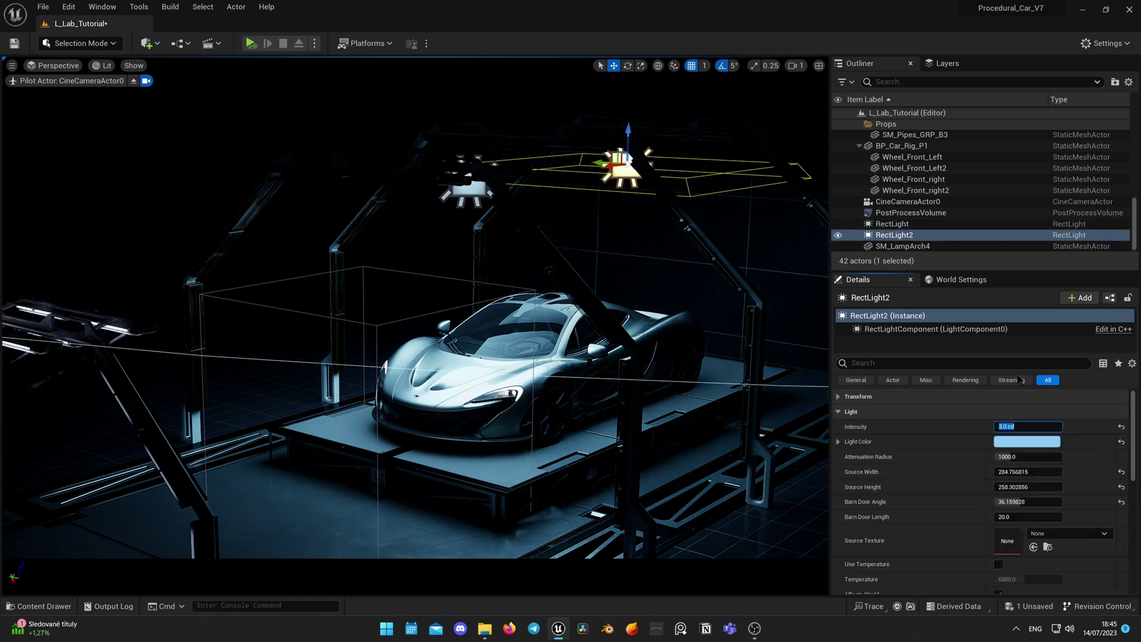
Set the intensity of the first overhead light, RectLight, to 4 cd
{"action": "left_click", "coordinate": [923, 224]}
{"action": "left_click", "coordinate": [1042, 426]}
{"action": "type", "text": "4"}
{"action": "key", "text": "Return"}
Duplicate RectLight2 and place the copy overhead, farther back toward the rear wall
{"action": "left_click", "coordinate": [134, 81]}
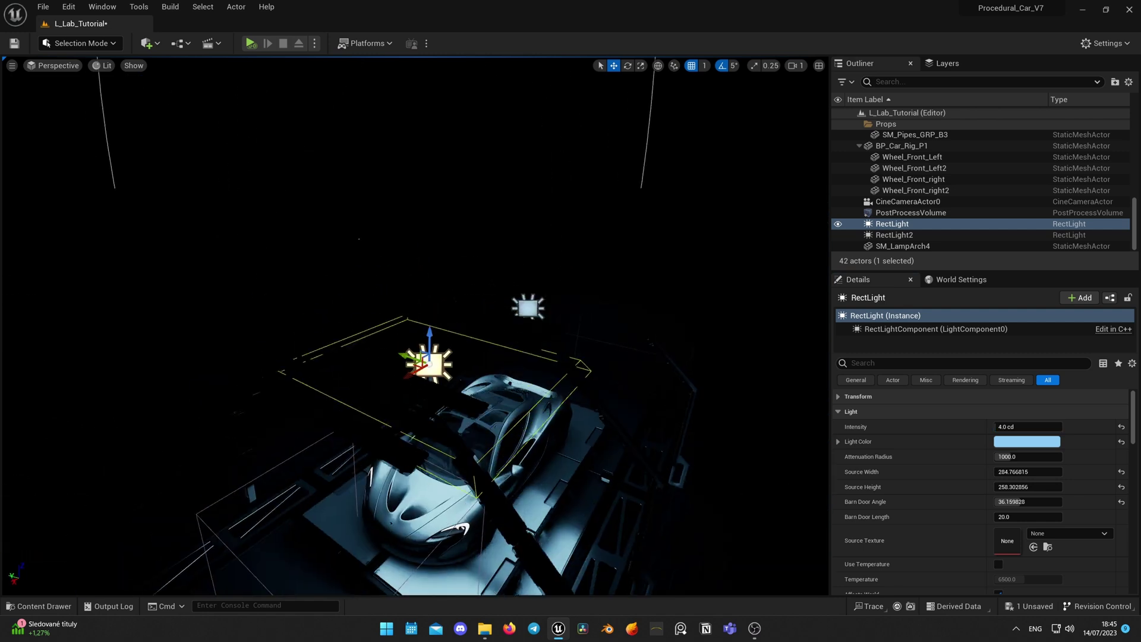
{"action": "right_click_drag", "start_coordinate": [416, 297], "coordinate": [475, 297]}
{"action": "left_click", "coordinate": [543, 293]}
{"action": "left_click_drag", "start_coordinate": [545, 288], "coordinate": [647, 265], "text": "alt"}
{"action": "key", "text": "e"}
{"action": "key", "text": "w"}
{"action": "right_click_drag", "start_coordinate": [625, 233], "coordinate": [660, 249]}
{"action": "left_click_drag", "start_coordinate": [479, 266], "coordinate": [498, 259]}
{"action": "right_click_drag", "start_coordinate": [304, 198], "coordinate": [333, 166]}
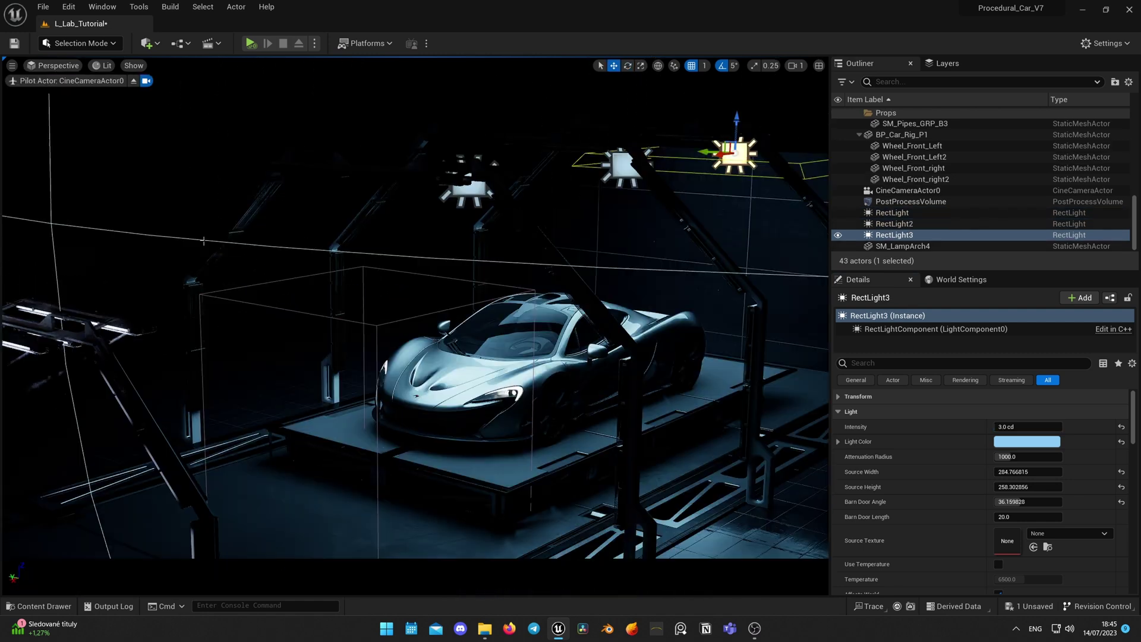
Duplicate the rearmost overhead light, turn the copy upright to face the rear wall and move it behind the car
{"action": "left_click", "coordinate": [133, 81]}
{"action": "right_click_drag", "start_coordinate": [416, 327], "coordinate": [457, 339]}
{"action": "right_click_drag", "start_coordinate": [386, 356], "coordinate": [380, 362]}
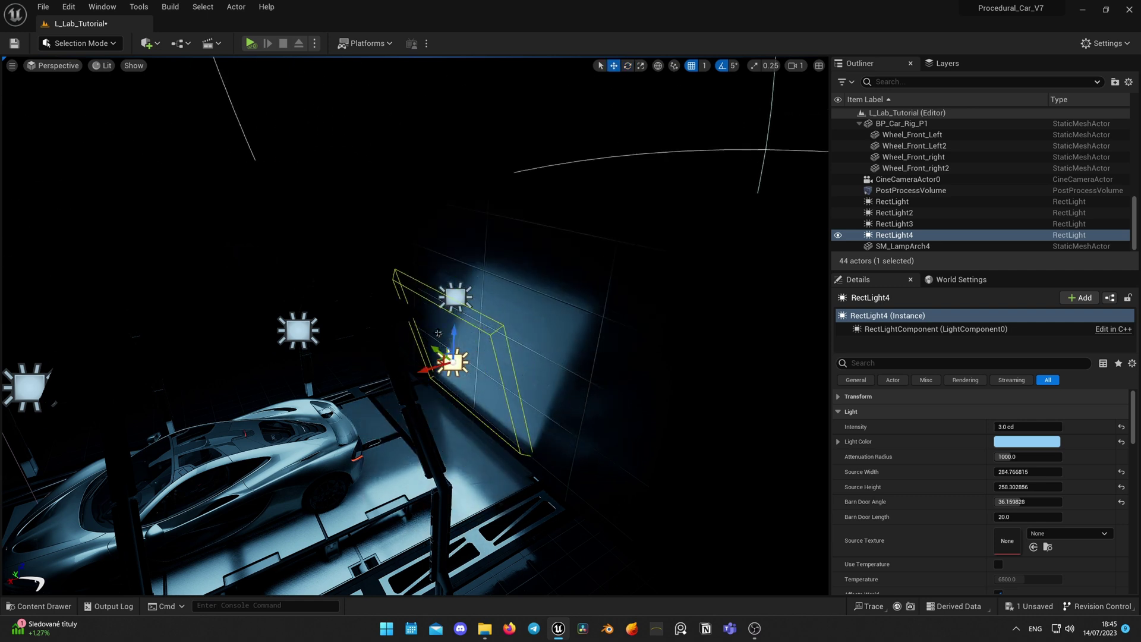
{"action": "left_click_drag", "start_coordinate": [434, 368], "coordinate": [332, 394]}
{"action": "right_click_drag", "start_coordinate": [322, 397], "coordinate": [426, 385]}
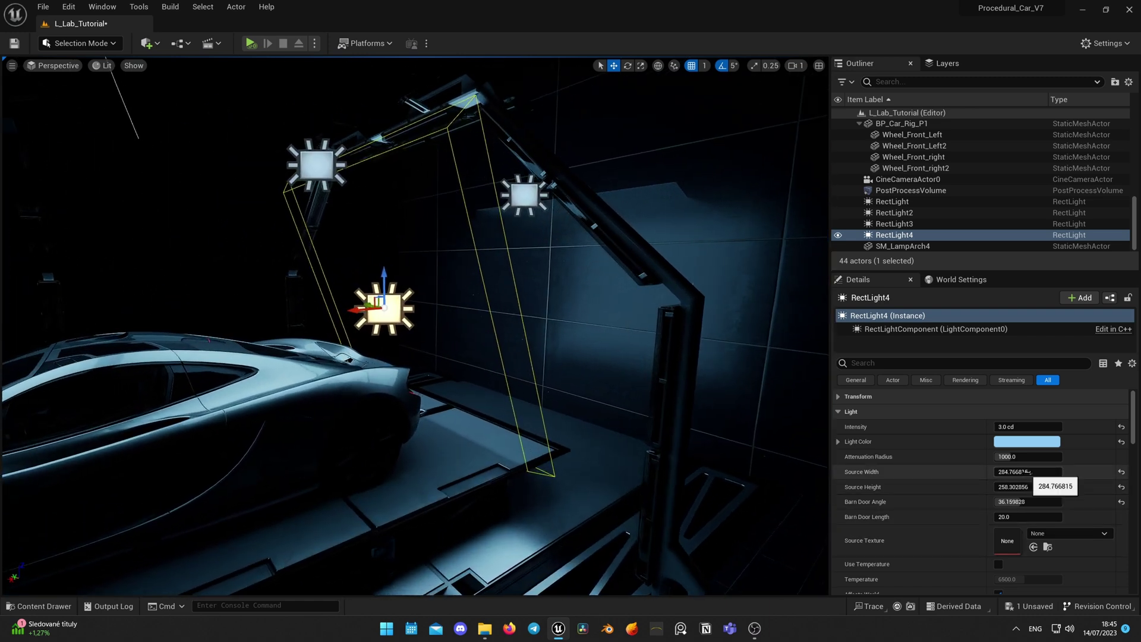
Shrink the rear wall light's source to about 246 wide by 36 high and lower it behind the car
{"action": "left_click_drag", "start_coordinate": [1023, 472], "coordinate": [974, 486]}
{"action": "left_click_drag", "start_coordinate": [383, 281], "coordinate": [384, 326]}
{"action": "right_click_drag", "start_coordinate": [384, 325], "coordinate": [383, 326]}
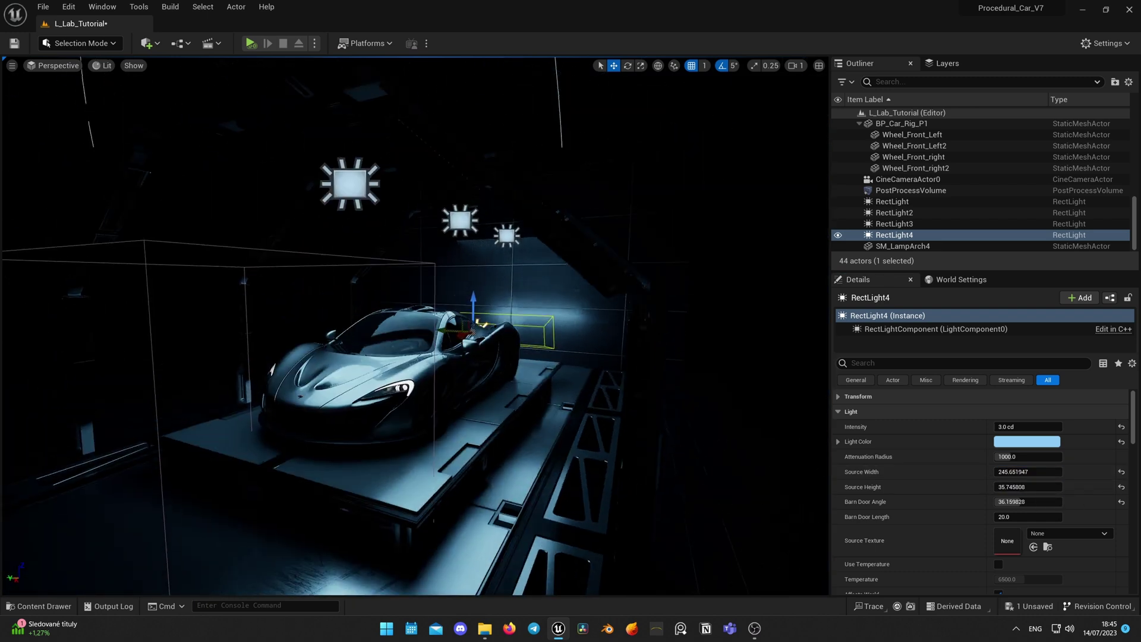
Give the rear wall light a red-orange color and an intensity of 2 cd, checking it through CineCameraActor0
{"action": "right_click_drag", "start_coordinate": [426, 386], "coordinate": [427, 386]}
{"action": "left_click", "coordinate": [1027, 442]}
{"action": "left_click", "coordinate": [896, 415]}
{"action": "left_click", "coordinate": [1054, 427]}
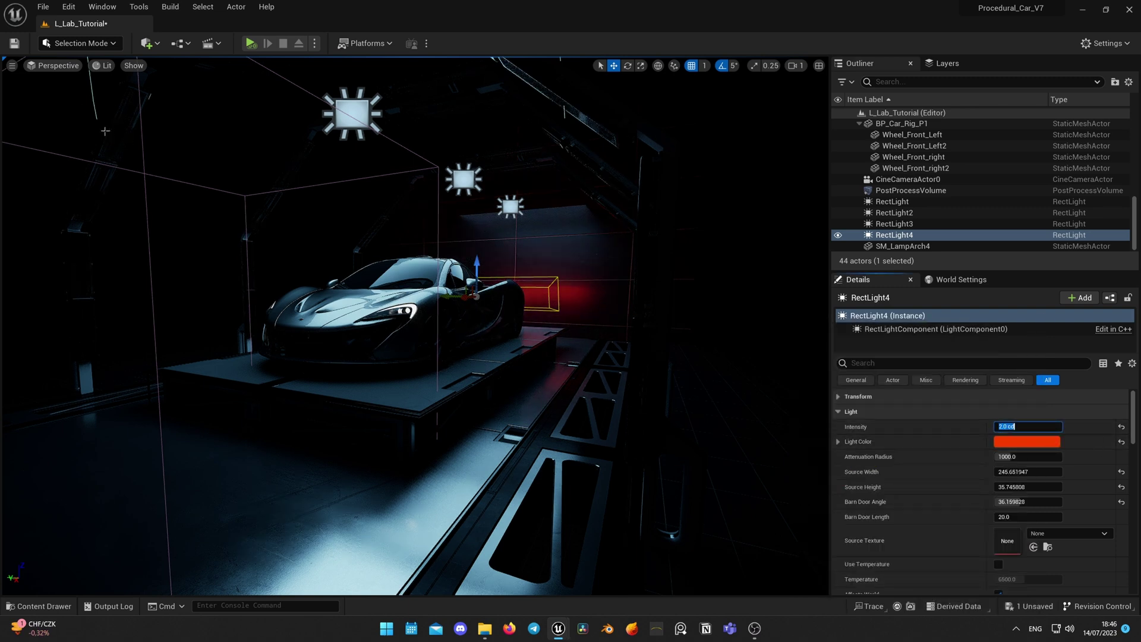
{"action": "left_click", "coordinate": [62, 66]}
{"action": "left_click", "coordinate": [84, 195]}
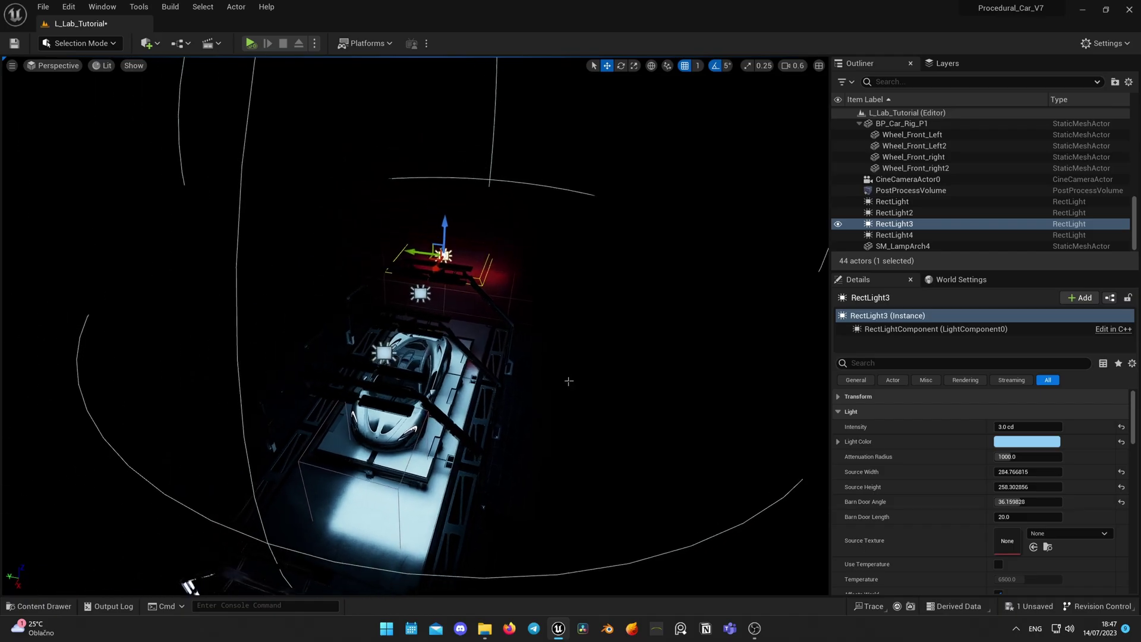
Duplicate RectLight3 and move the copy out to the side of the car, beyond the arches
{"action": "left_click_drag", "start_coordinate": [416, 253], "coordinate": [579, 366], "text": "alt"}
{"action": "right_click_drag", "start_coordinate": [580, 366], "coordinate": [552, 312]}
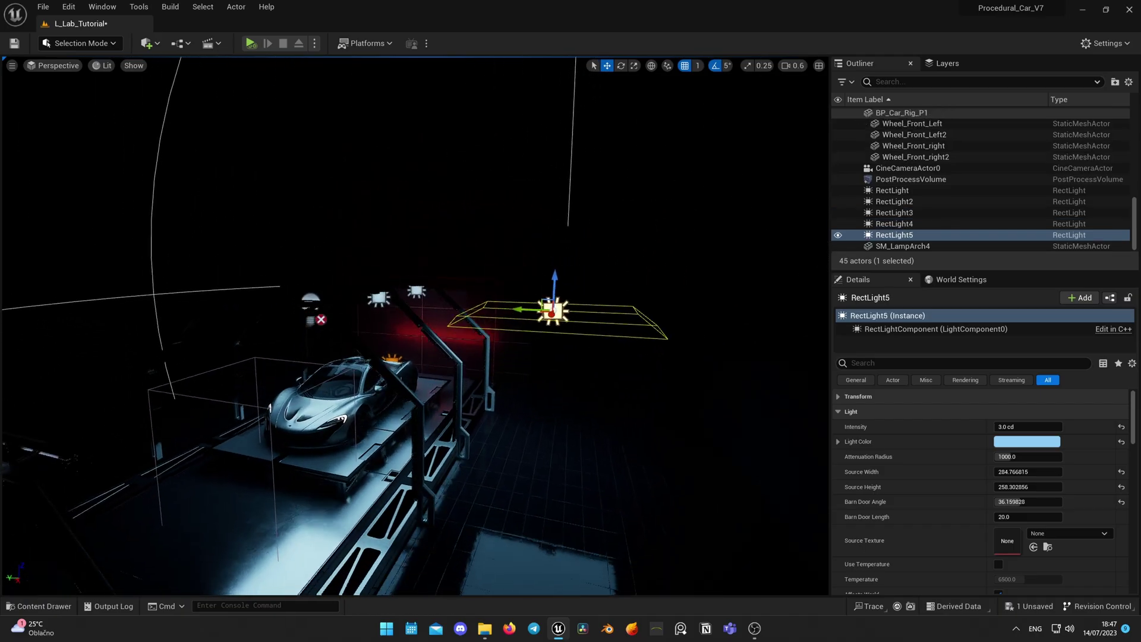
{"action": "right_click_drag", "start_coordinate": [553, 262], "coordinate": [597, 286]}
Rotate the new side light so that it tilts toward the car and the arches
{"action": "key", "text": "e"}
{"action": "left_click_drag", "start_coordinate": [593, 271], "coordinate": [608, 279]}
{"action": "right_click_drag", "start_coordinate": [609, 278], "coordinate": [538, 300]}
{"action": "right_click_drag", "start_coordinate": [619, 238], "coordinate": [588, 253]}
{"action": "key", "text": "w"}
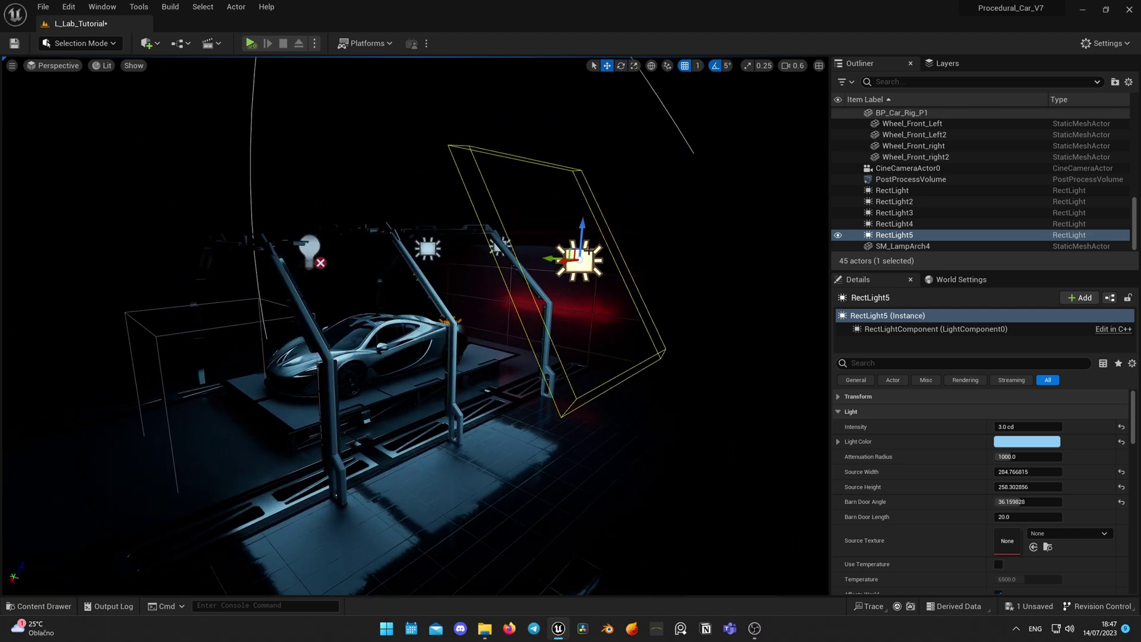
Enlarge the side light's source to about 309 wide by 677 high and set its intensity to 1 cd
{"action": "right_click_drag", "start_coordinate": [556, 346], "coordinate": [529, 351]}
{"action": "left_click_drag", "start_coordinate": [1022, 472], "coordinate": [1044, 487]}
{"action": "left_click", "coordinate": [52, 66]}
{"action": "left_click", "coordinate": [65, 230]}
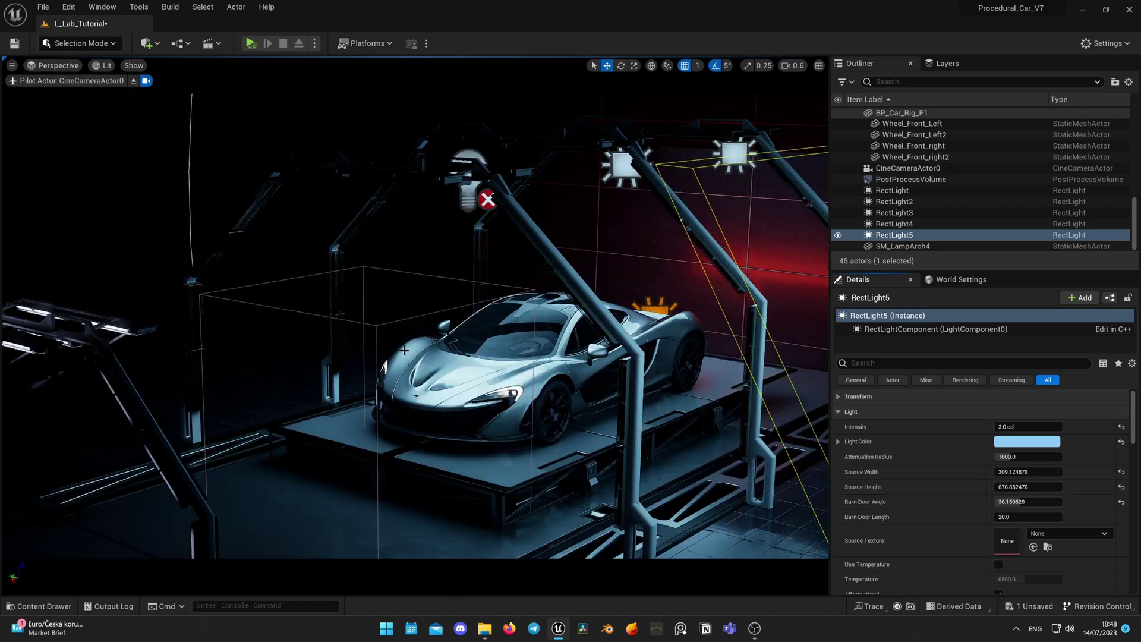
{"action": "type", "text": "1"}
{"action": "key", "text": "Return"}
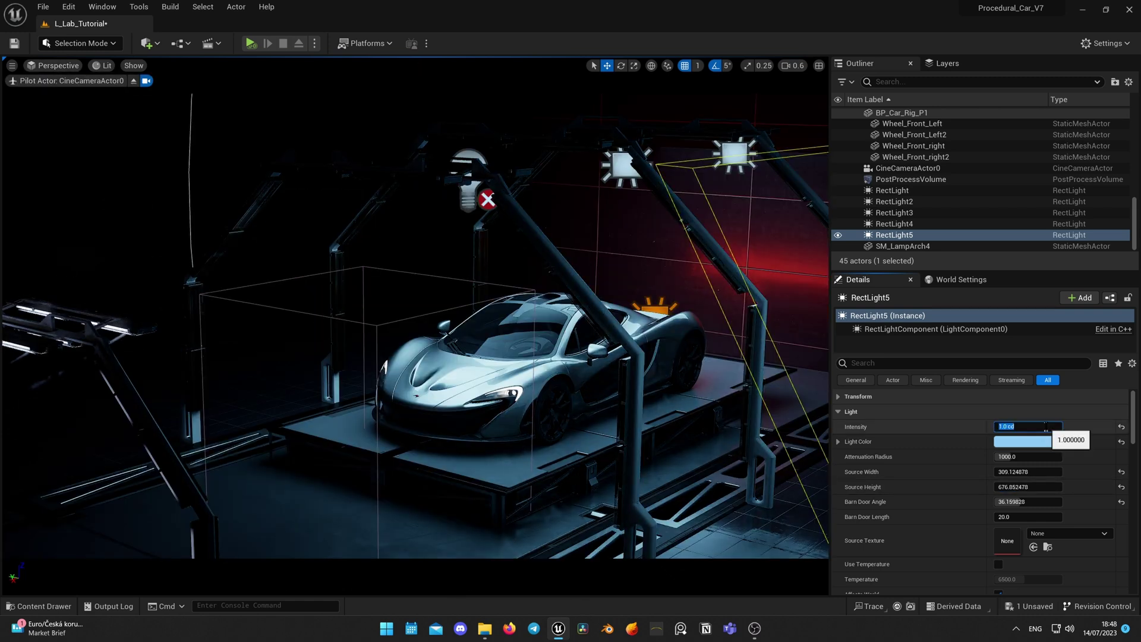
Compare the CineCameraActor0 view with the side light RectLight5 hidden and shown
{"action": "left_click", "coordinate": [134, 81]}
{"action": "left_click", "coordinate": [52, 66]}
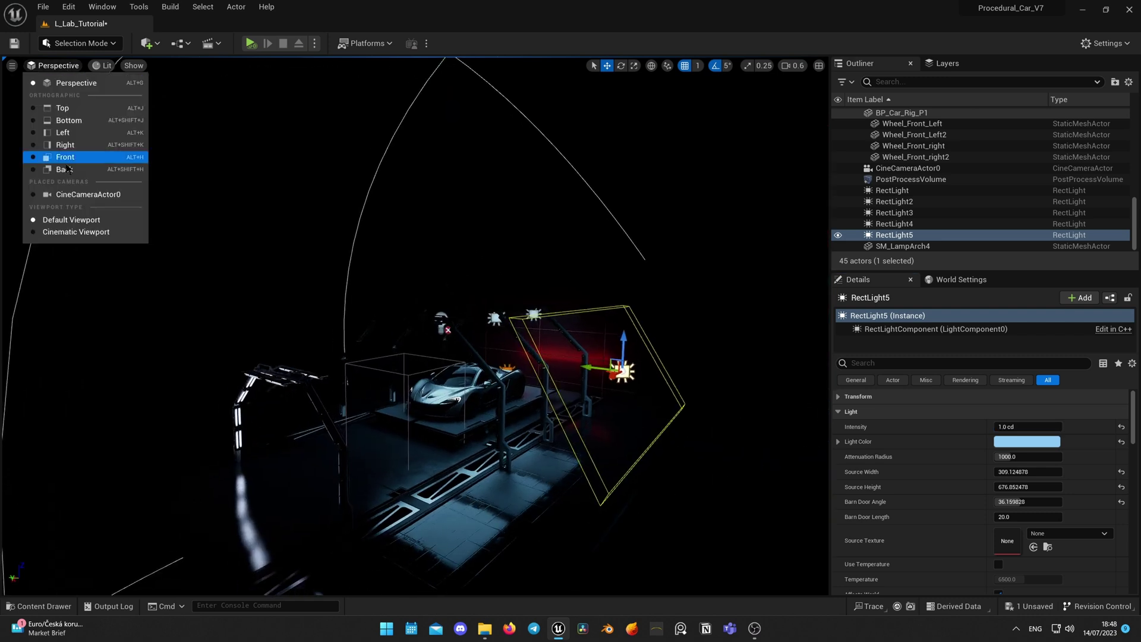
{"action": "left_click", "coordinate": [66, 195]}
{"action": "left_click", "coordinate": [838, 235]}
{"action": "left_click", "coordinate": [839, 235]}
{"action": "left_click", "coordinate": [838, 235]}
{"action": "left_click", "coordinate": [839, 236]}
{"action": "left_click", "coordinate": [838, 236]}
{"action": "left_click", "coordinate": [838, 236]}
Switch the viewport's view mode to Path Tracing for the camera shot
{"action": "left_click", "coordinate": [102, 65]}
{"action": "left_click", "coordinate": [137, 196]}
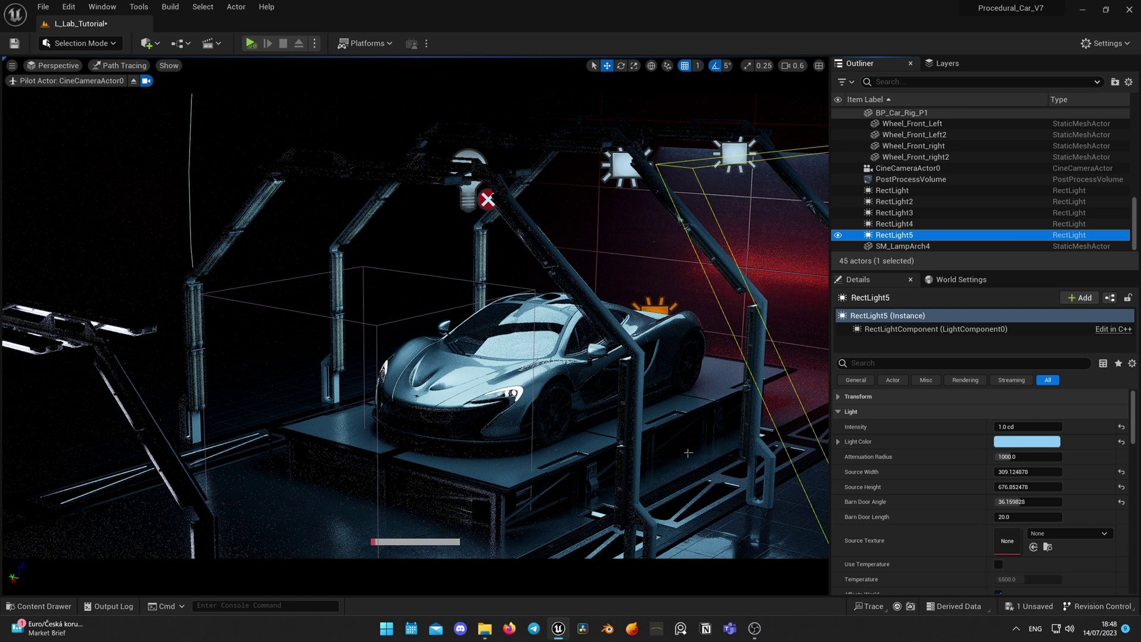
Leave the Path Tracing camera view and enlarge RectLight5's source to about 404 wide by 884 high, with an intensity of 0.5 cd
{"action": "left_click", "coordinate": [119, 65]}
{"action": "left_click", "coordinate": [121, 110]}
{"action": "left_click", "coordinate": [134, 81]}
{"action": "right_click_drag", "start_coordinate": [357, 267], "coordinate": [333, 310]}
{"action": "left_click_drag", "start_coordinate": [1027, 472], "coordinate": [1061, 471]}
{"action": "left_click_drag", "start_coordinate": [1027, 487], "coordinate": [1051, 487]}
{"action": "right_click_drag", "start_coordinate": [535, 297], "coordinate": [588, 285]}
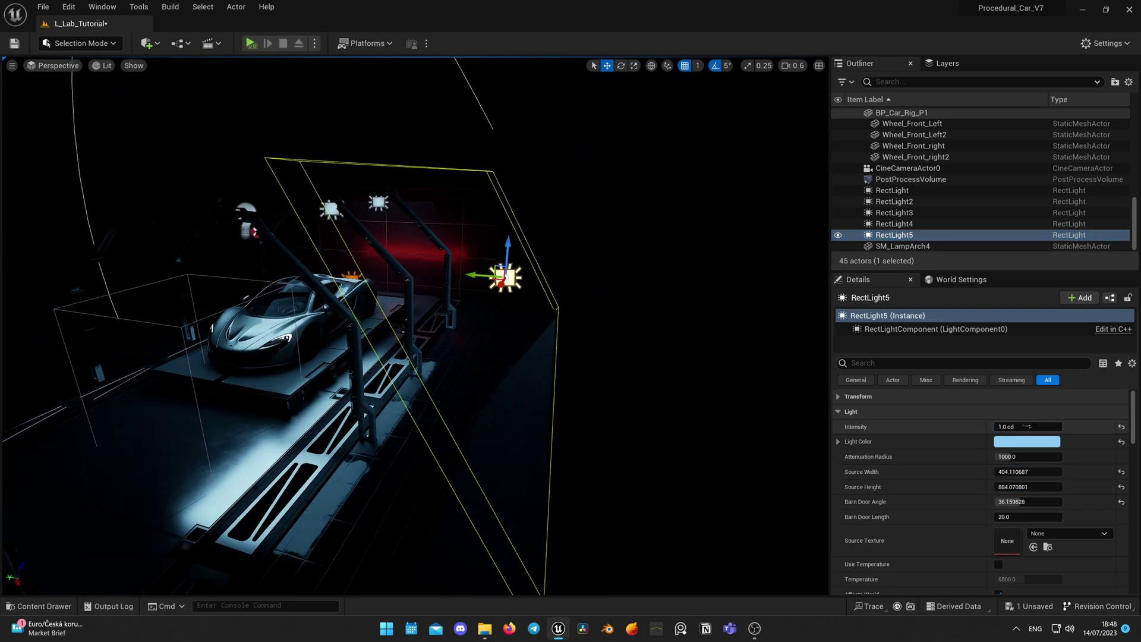
{"action": "right_click_drag", "start_coordinate": [470, 276], "coordinate": [417, 268]}
Compare the scene with RectLight5 hidden and shown, and check it through CineCameraActor0
{"action": "left_click", "coordinate": [839, 235]}
{"action": "left_click", "coordinate": [839, 235]}
{"action": "left_click", "coordinate": [839, 236]}
{"action": "left_click", "coordinate": [58, 66]}
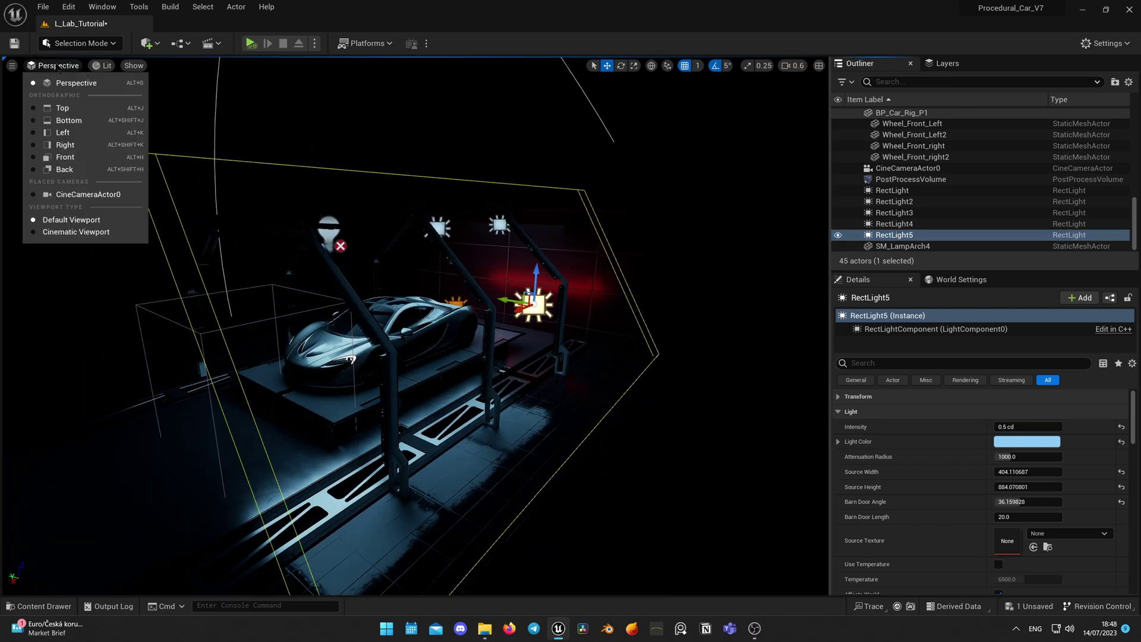
{"action": "left_click", "coordinate": [69, 198]}
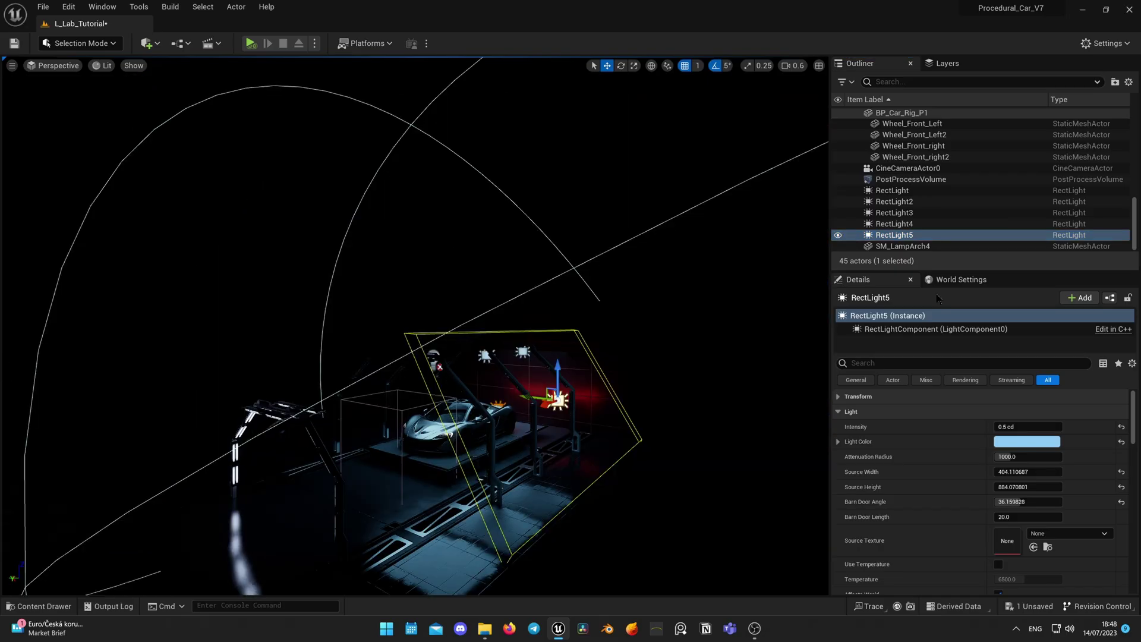
Duplicate CineCameraActor0 and look through the copy
{"action": "left_click", "coordinate": [921, 168]}
{"action": "key", "text": "ctrl+d"}
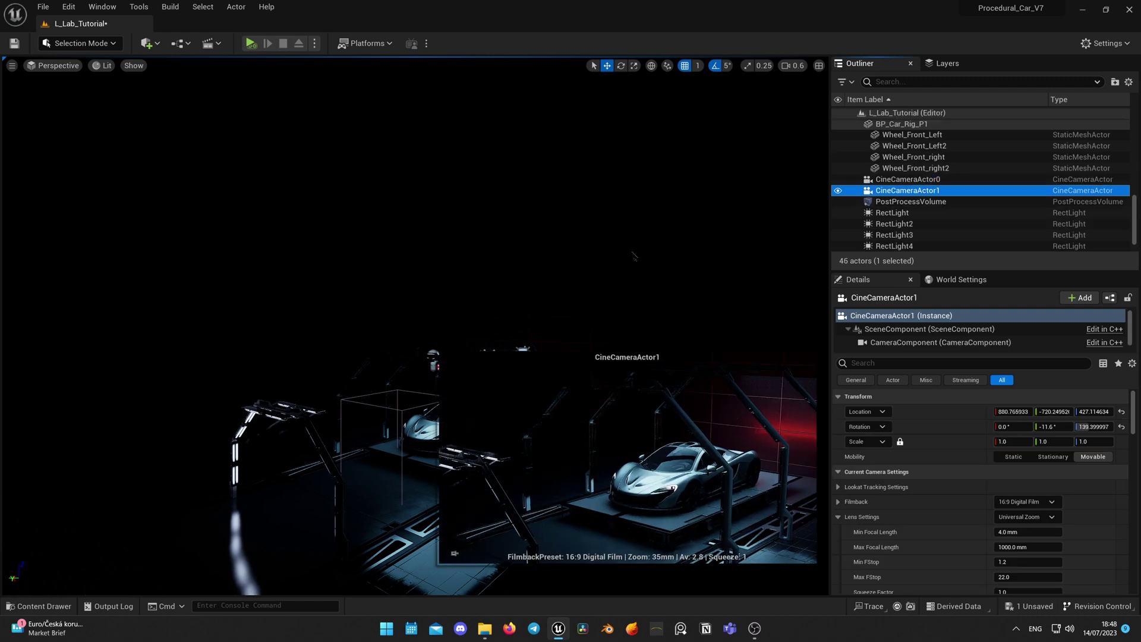
{"action": "left_click", "coordinate": [70, 70]}
{"action": "left_click", "coordinate": [77, 207]}
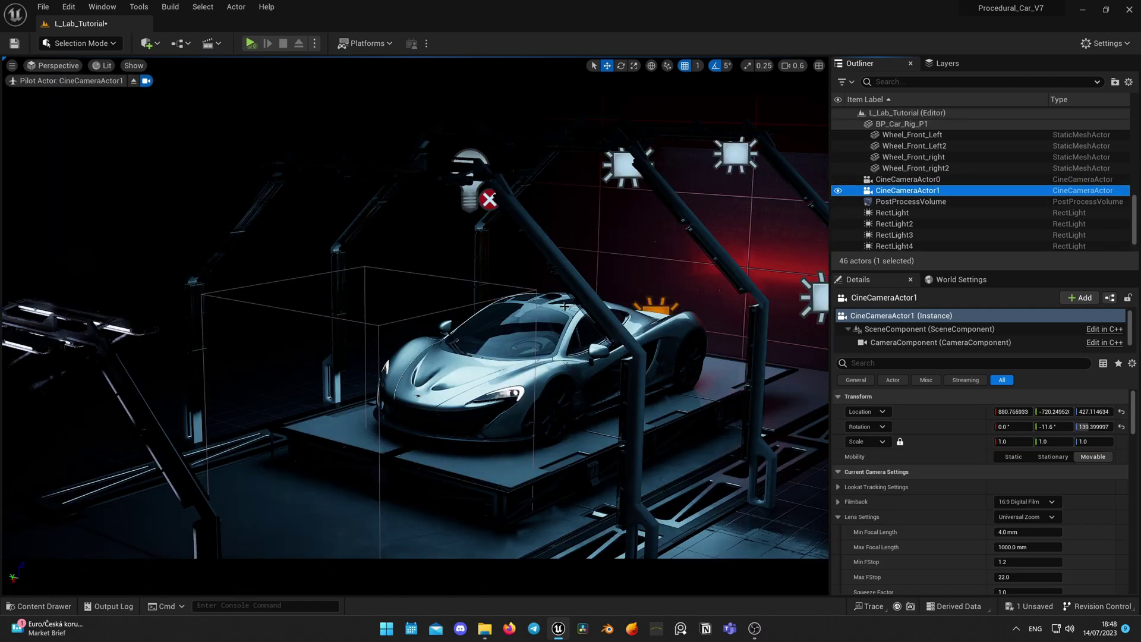
Reframe the duplicated camera to a lower front three-quarter shot of the car under the arches
{"action": "right_click_drag", "start_coordinate": [415, 321], "coordinate": [426, 272]}
{"action": "key", "text": "w"}
{"action": "key", "text": "a"}
{"action": "key", "text": "a"}
{"action": "key", "text": "a"}
{"action": "scroll", "coordinate": [427, 272], "scroll_direction": "down", "scroll_amount": 1}
Hide the foreground lamp arch SM_LampArch4 and stop piloting the camera
{"action": "left_click", "coordinate": [313, 298]}
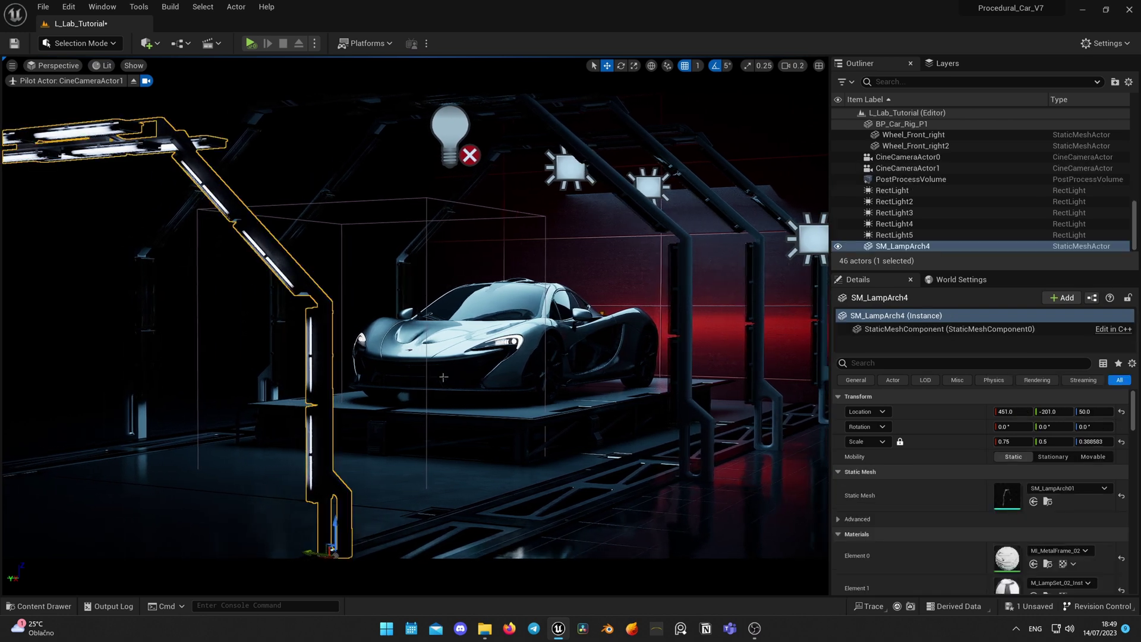
{"action": "key", "text": "h"}
{"action": "left_click", "coordinate": [133, 80]}
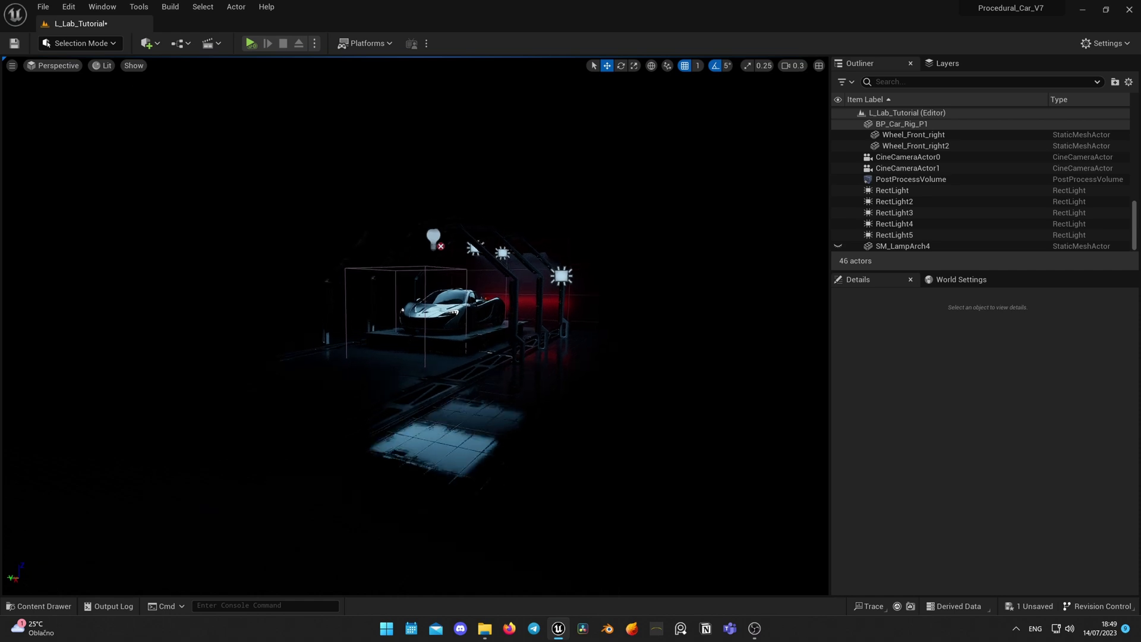
In the CineCameraActor1 view, shift the overhead rect light above the car slightly toward the rear wall
{"action": "left_click", "coordinate": [53, 65]}
{"action": "left_click", "coordinate": [89, 204]}
{"action": "left_click", "coordinate": [462, 113]}
{"action": "left_click", "coordinate": [569, 169]}
{"action": "left_click_drag", "start_coordinate": [726, 91], "coordinate": [753, 95]}
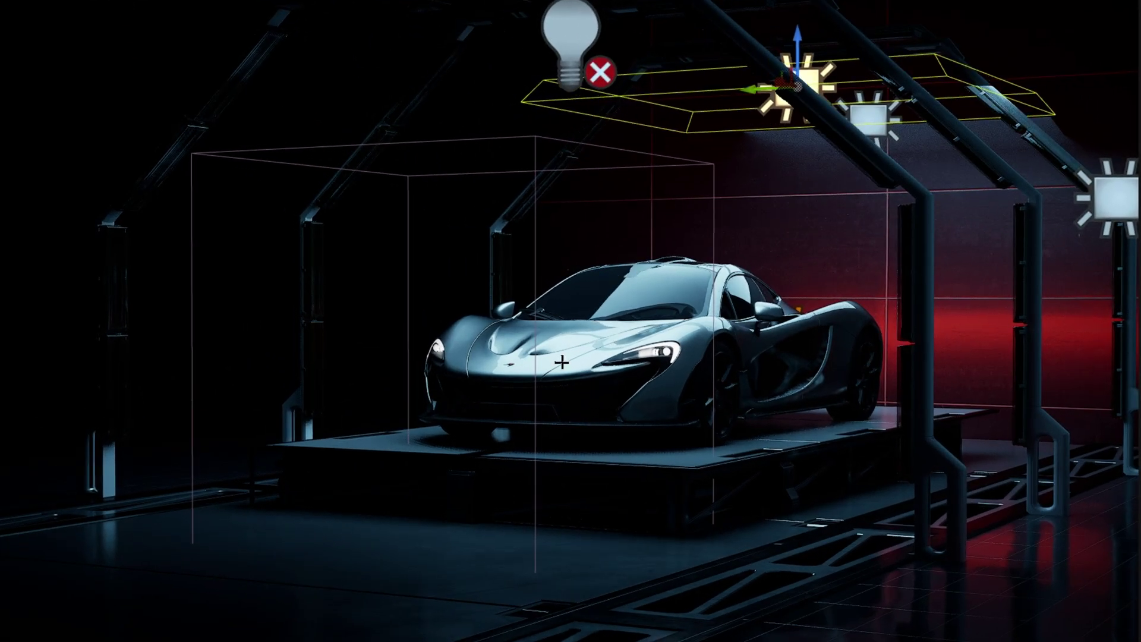
Check the adjusted overhead light in the camera shot with the Path Tracing view mode
{"action": "left_click", "coordinate": [71, 124]}
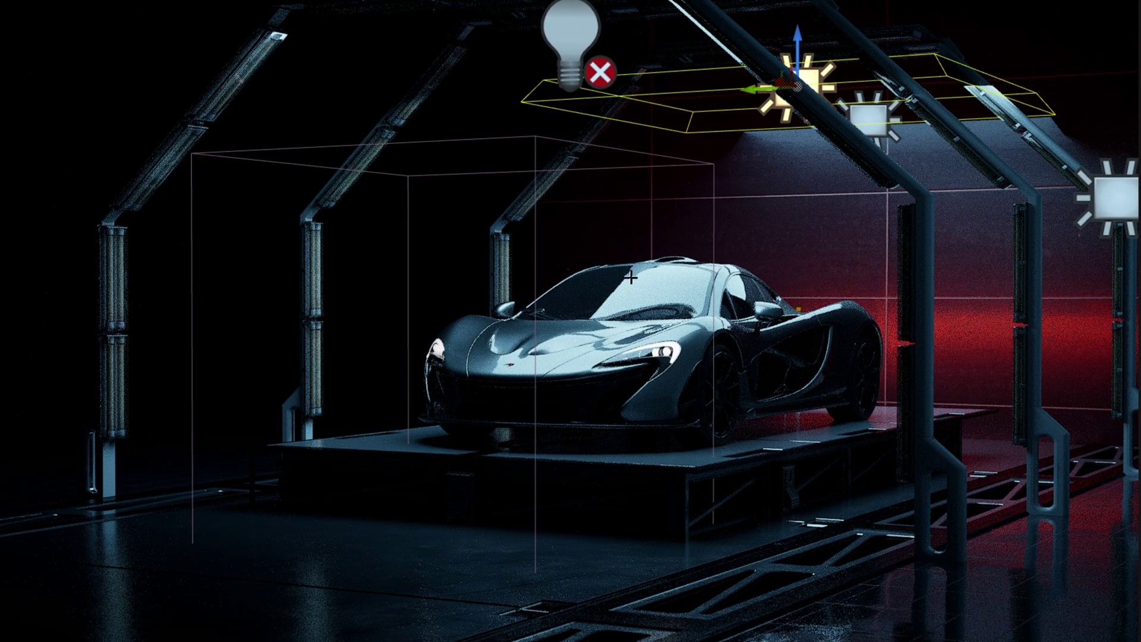
{"action": "left_click", "coordinate": [80, 6]}
{"action": "left_click", "coordinate": [21, 1]}
{"action": "left_click", "coordinate": [38, 131]}
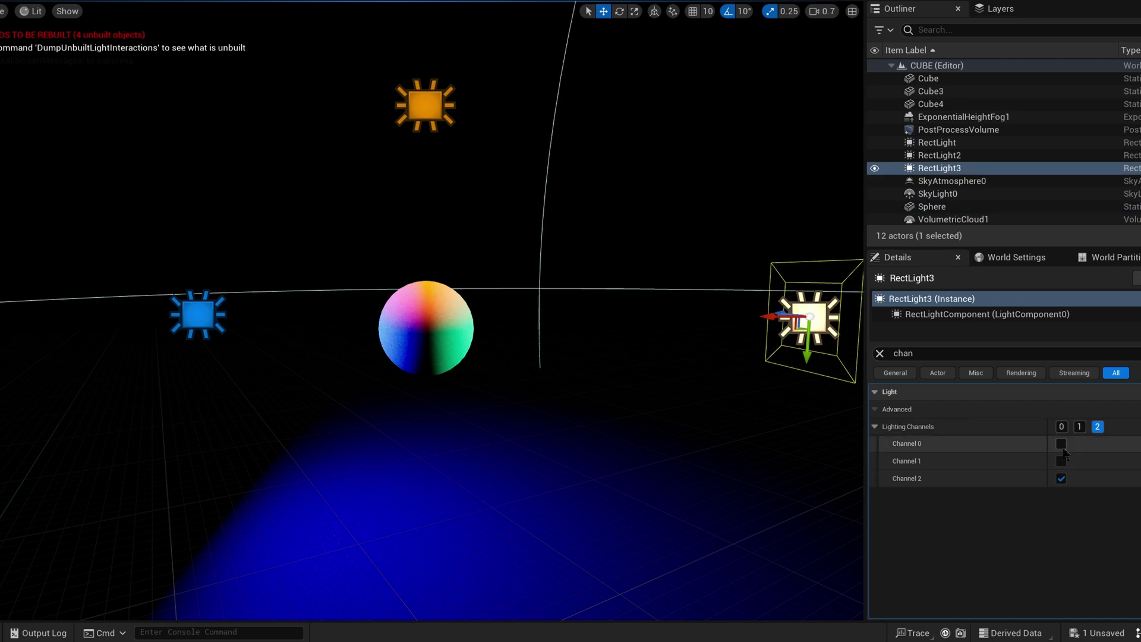
Toggle the lighting channels of RectLight3, RectLight and RectLight2 in the CUBE level to compare their effect on the sphere
{"action": "left_click", "coordinate": [1061, 479]}
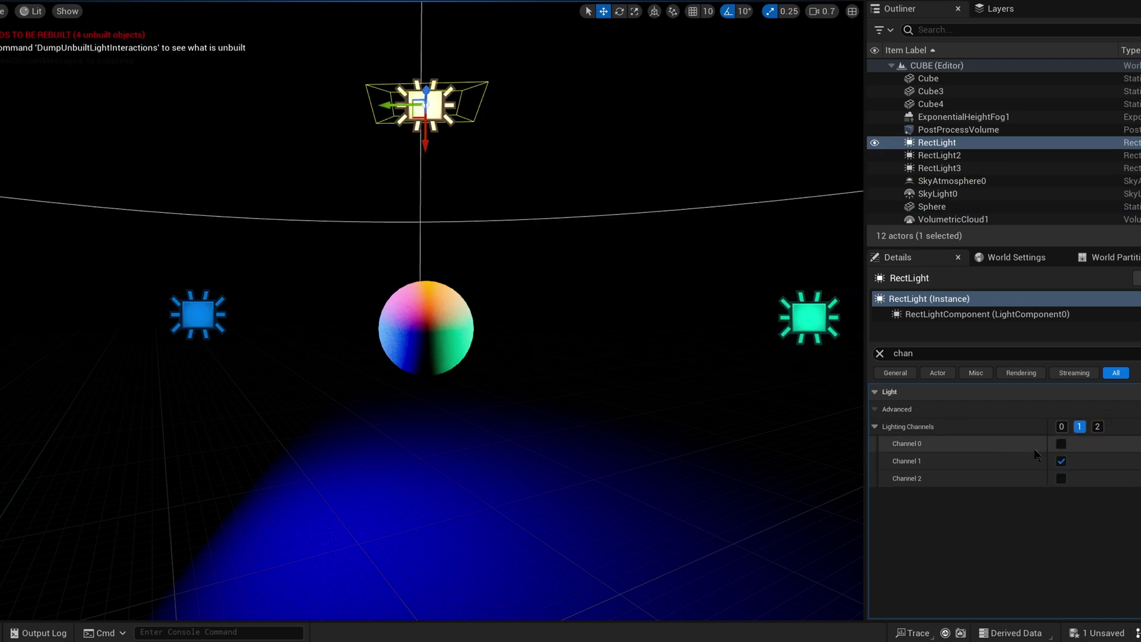
{"action": "left_click", "coordinate": [1061, 461]}
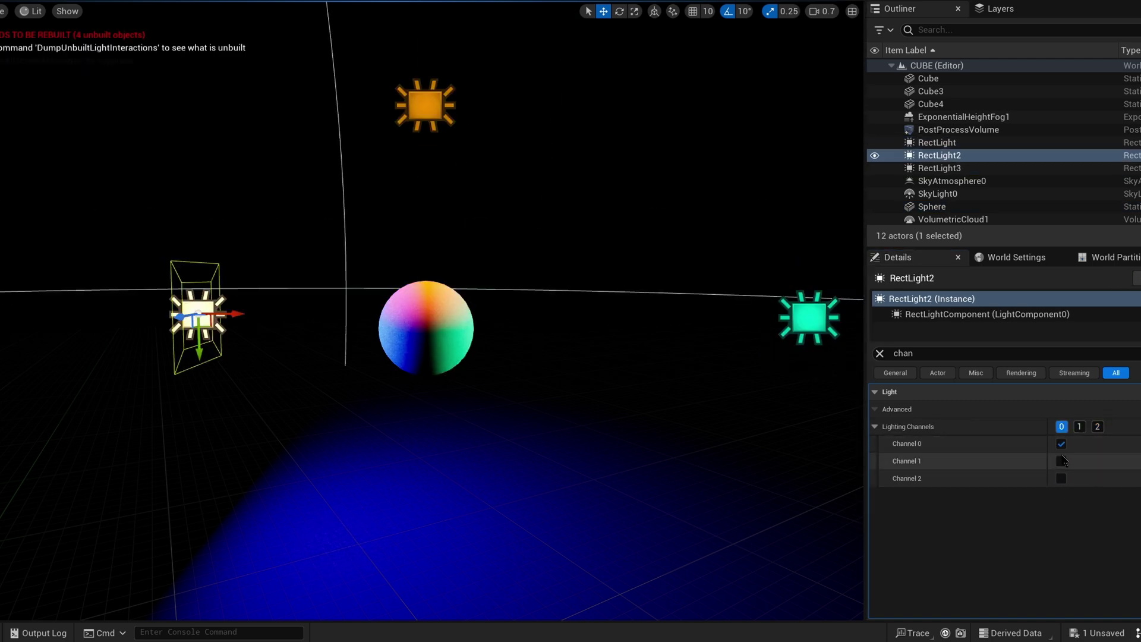
{"action": "left_click", "coordinate": [1061, 461]}
{"action": "left_click", "coordinate": [1061, 444]}
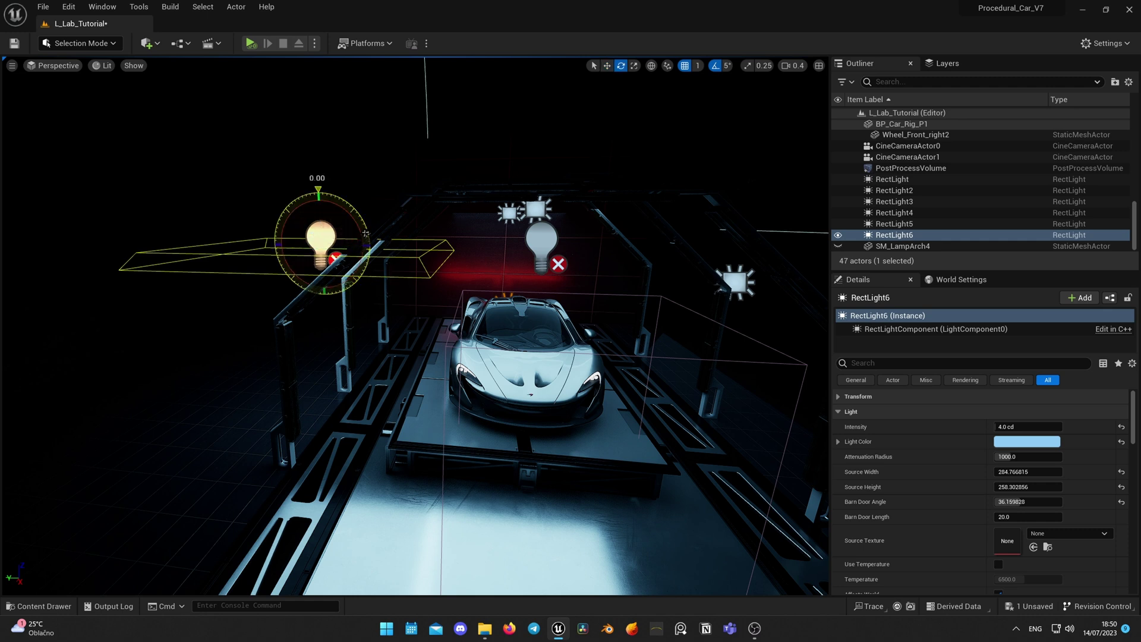
In the lab level, rotate and lower RectLight6 beside the arches and reset its source width and height to 64
{"action": "left_click_drag", "start_coordinate": [366, 234], "coordinate": [275, 236]}
{"action": "right_click_drag", "start_coordinate": [568, 420], "coordinate": [511, 423]}
{"action": "left_click", "coordinate": [1121, 472]}
{"action": "left_click", "coordinate": [1122, 487]}
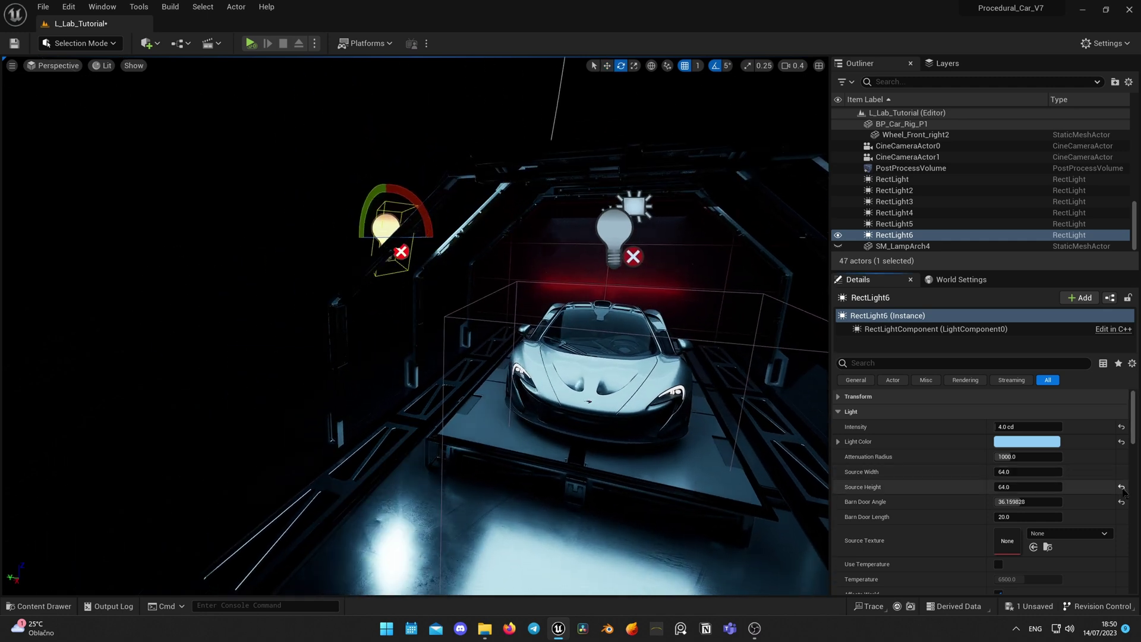
{"action": "left_click_drag", "start_coordinate": [385, 202], "coordinate": [389, 288]}
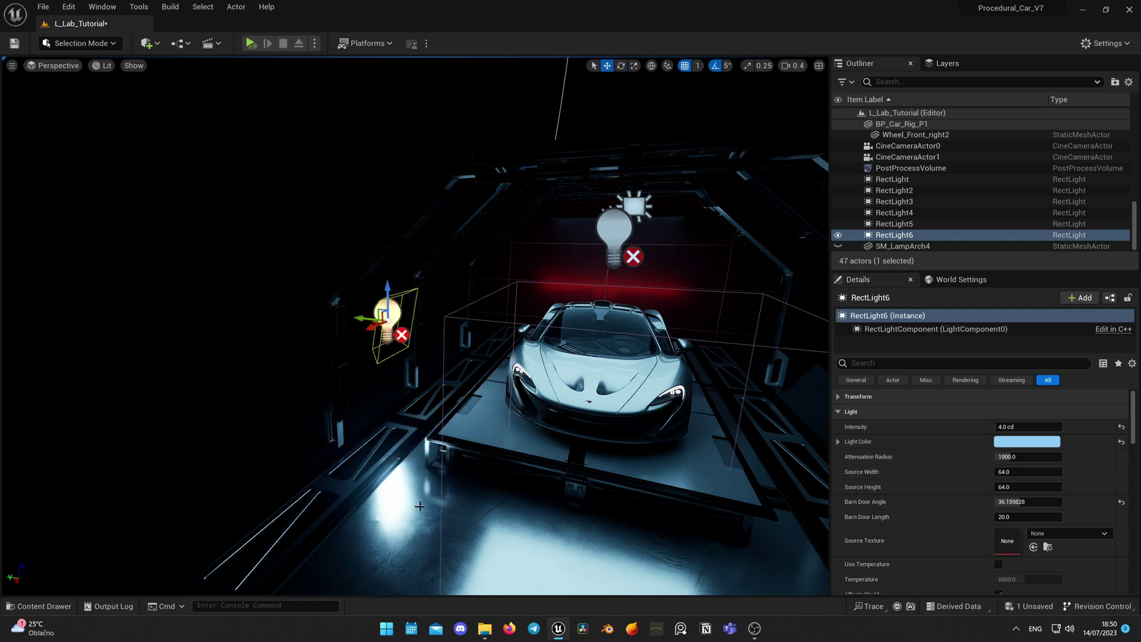
{"action": "right_click_drag", "start_coordinate": [420, 506], "coordinate": [489, 493]}
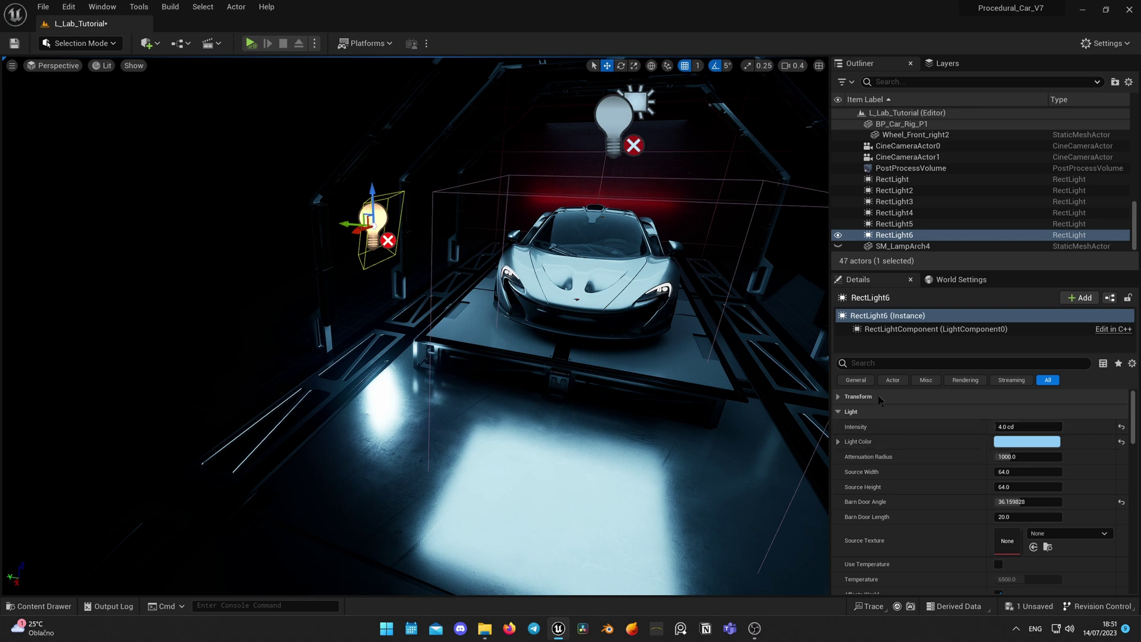
Add the car body BP_Car_Rig_P1 to lighting channel 1 and put RectLight6 on channel 1 only
{"action": "left_click", "coordinate": [624, 296]}
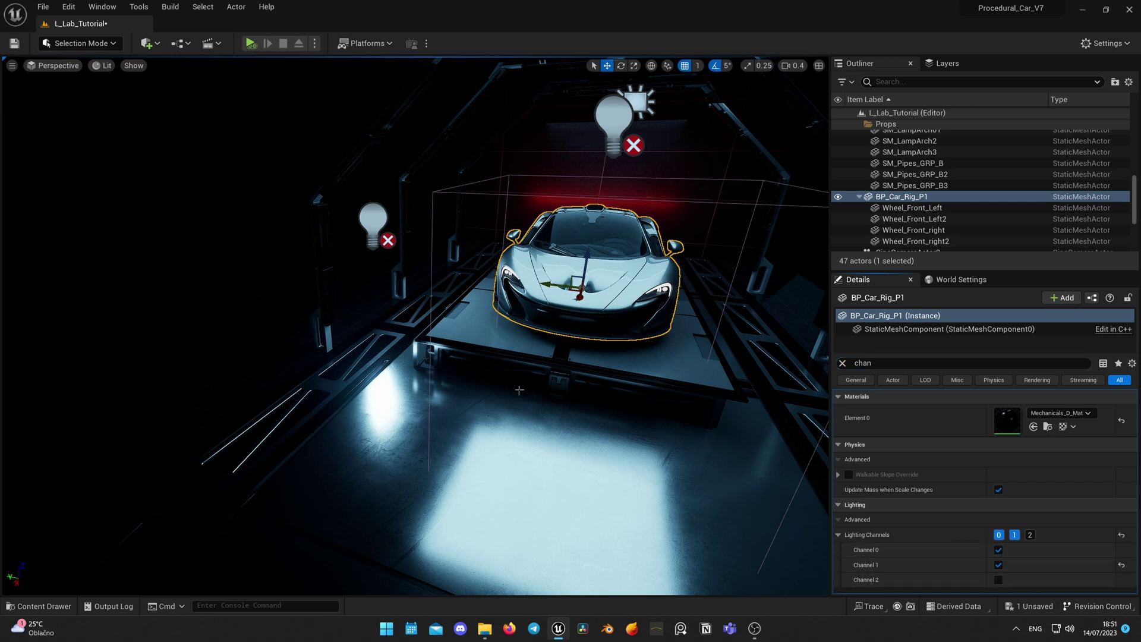
{"action": "left_click", "coordinate": [369, 216]}
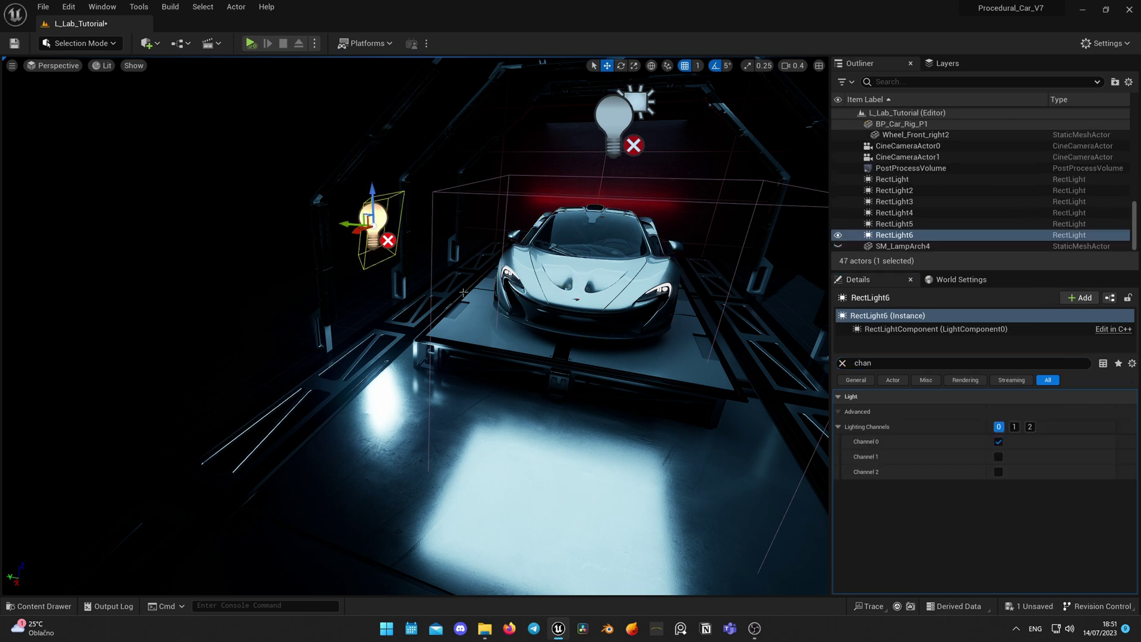
{"action": "left_click", "coordinate": [998, 441]}
{"action": "right_click_drag", "start_coordinate": [442, 314], "coordinate": [541, 314]}
{"action": "key", "text": "w"}
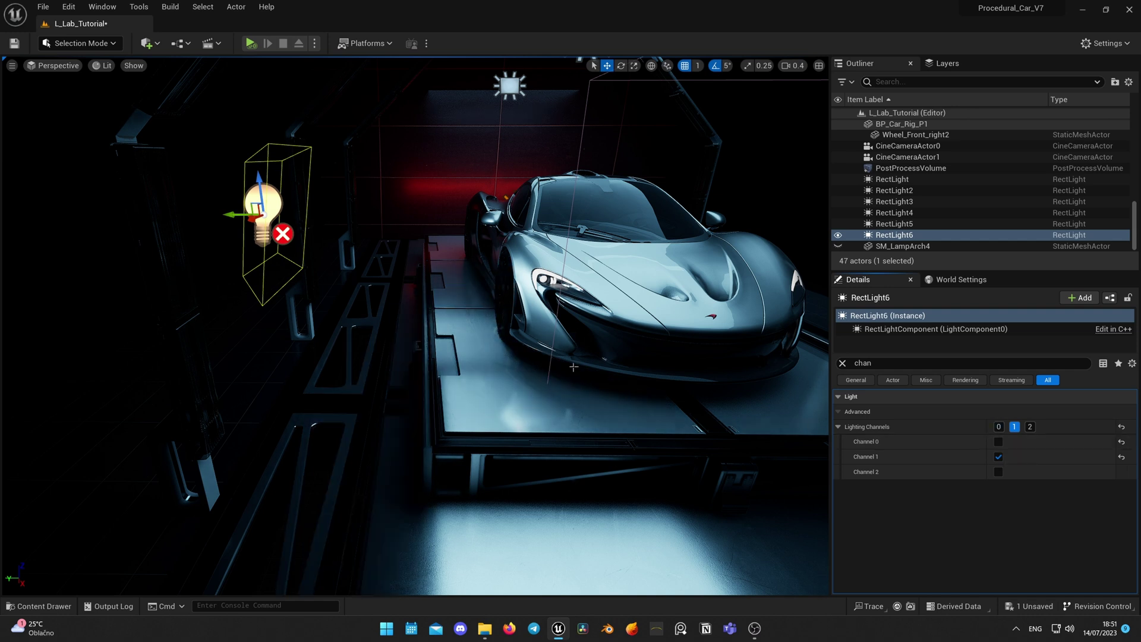
Enable lighting channel 1 on Wheel_Front_right and compare the car body with channel 1 off and on
{"action": "left_click", "coordinate": [508, 292]}
{"action": "left_click", "coordinate": [999, 517]}
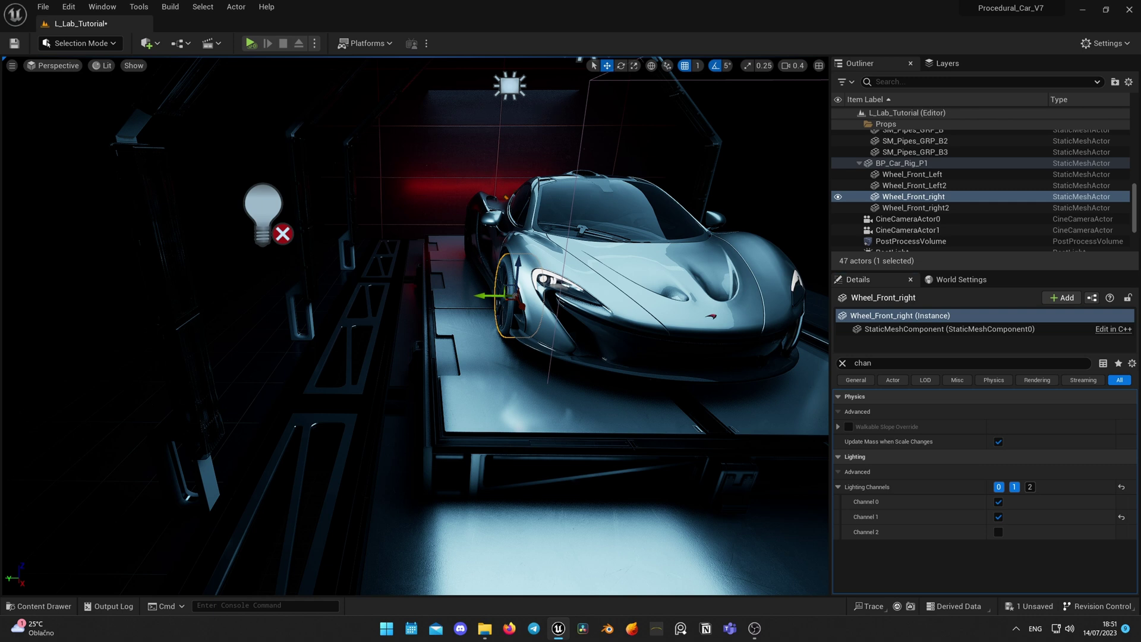
{"action": "left_click", "coordinate": [522, 366]}
{"action": "left_click", "coordinate": [999, 565]}
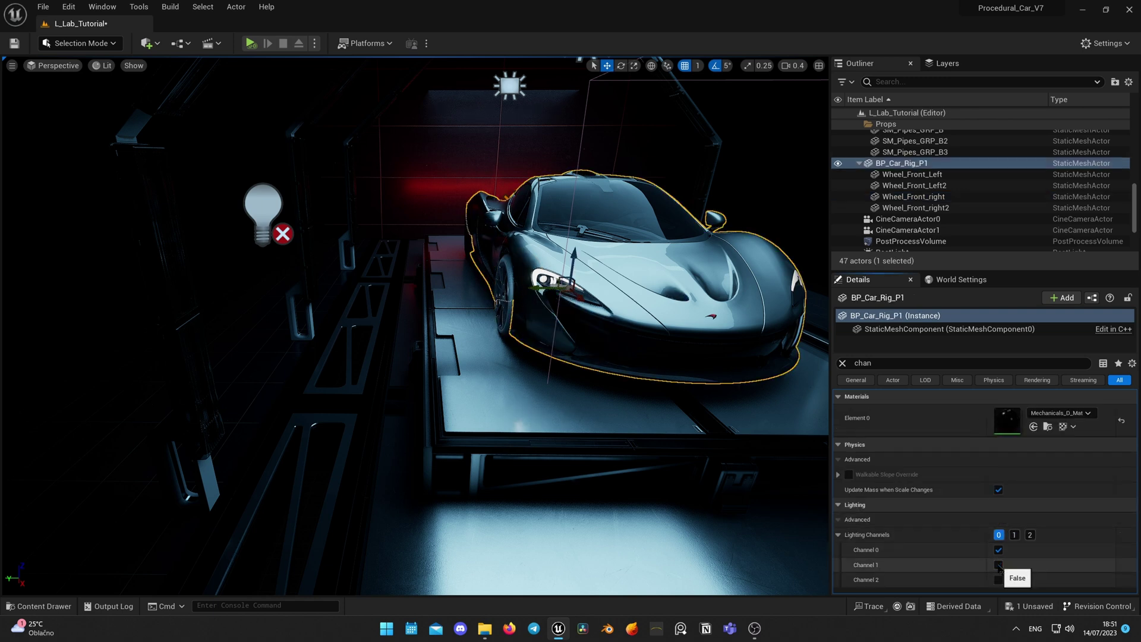
{"action": "left_click", "coordinate": [999, 566]}
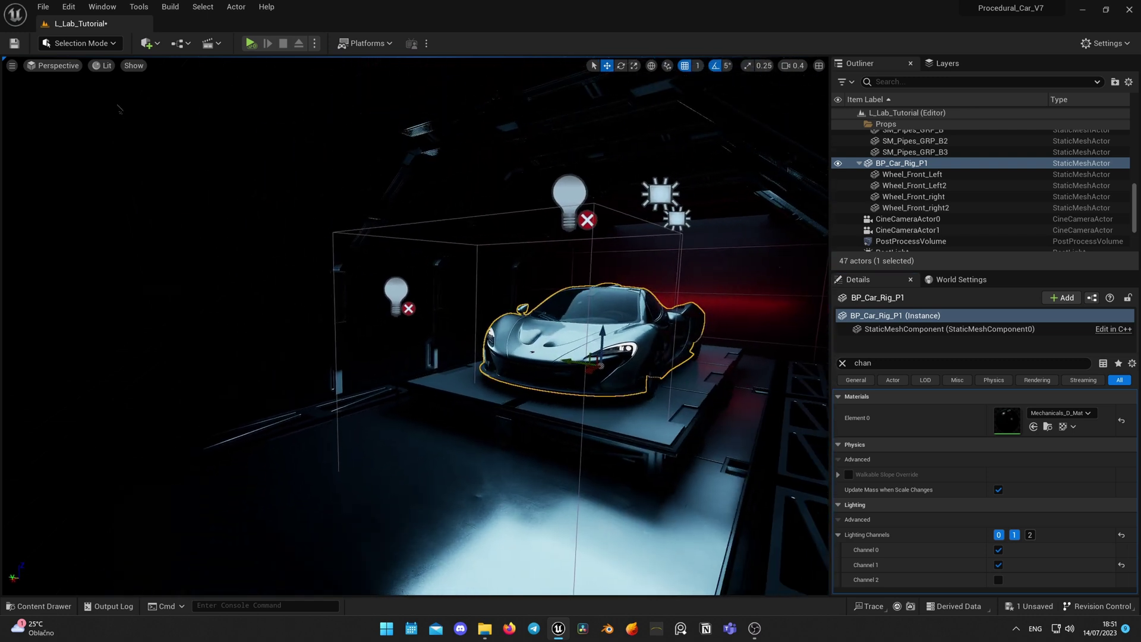
Reposition RectLight6 higher and farther out beside the car while looking through CineCameraActor1
{"action": "left_click", "coordinate": [58, 66]}
{"action": "left_click", "coordinate": [108, 208]}
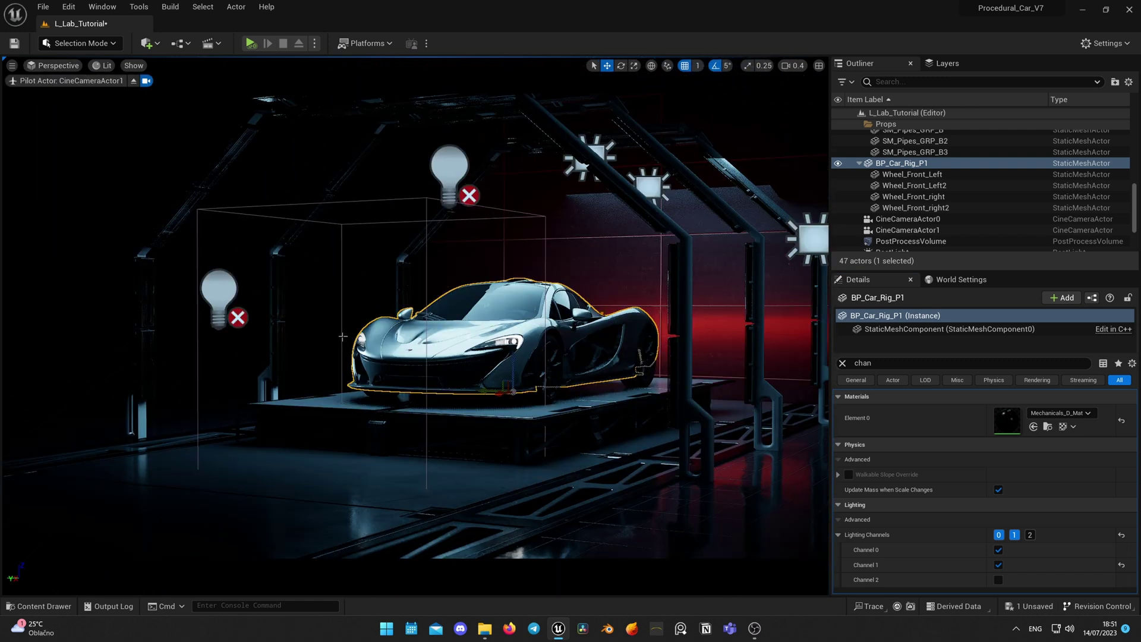
{"action": "left_click", "coordinate": [214, 292]}
{"action": "left_click_drag", "start_coordinate": [115, 300], "coordinate": [179, 154]}
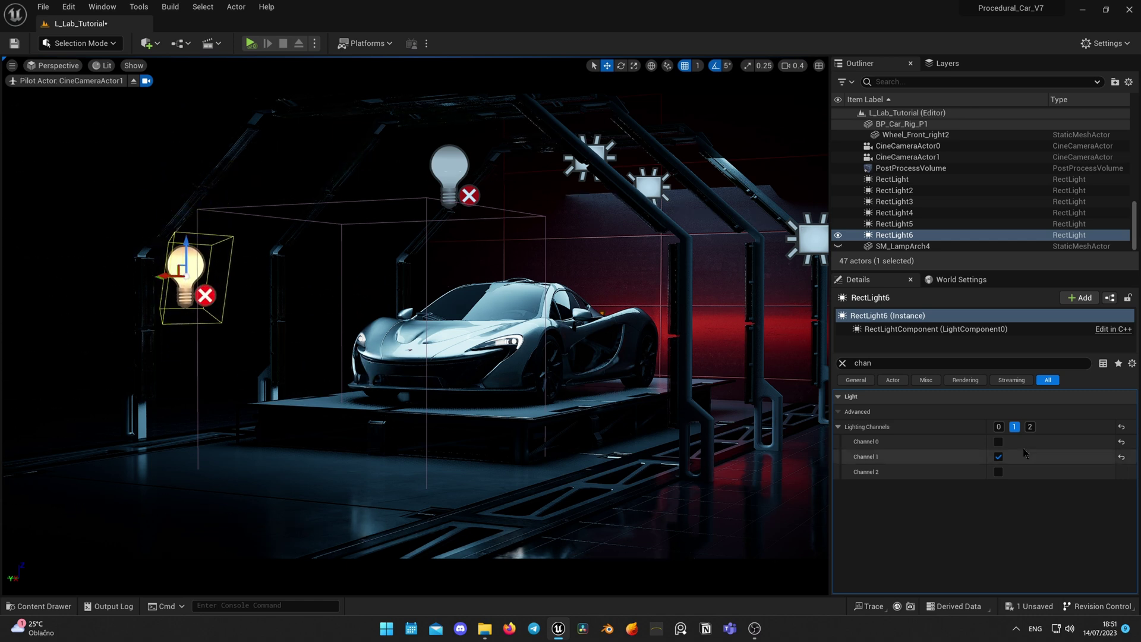
Resize RectLight6's source to about 99 wide by 444 high and align the light along the arches beside the car
{"action": "left_click", "coordinate": [842, 363]}
{"action": "mouse_move", "coordinate": [1028, 487]}
{"action": "left_mouse_down"}
{"action": "mouse_move", "coordinate": [1064, 487]}
{"action": "mouse_move", "coordinate": [1046, 487]}
{"action": "left_mouse_up"}
{"action": "left_click_drag", "start_coordinate": [186, 242], "coordinate": [224, 242]}
{"action": "key", "text": "e"}
{"action": "mouse_move", "coordinate": [1028, 487]}
{"action": "left_mouse_down"}
{"action": "mouse_move", "coordinate": [1055, 487]}
{"action": "mouse_move", "coordinate": [1008, 487]}
{"action": "left_mouse_up"}
{"action": "left_click_drag", "start_coordinate": [1028, 471], "coordinate": [1055, 471]}
{"action": "mouse_move", "coordinate": [225, 243]}
{"action": "left_mouse_down"}
{"action": "mouse_move", "coordinate": [214, 243]}
{"action": "mouse_move", "coordinate": [263, 246]}
{"action": "mouse_move", "coordinate": [225, 245]}
{"action": "left_mouse_up"}
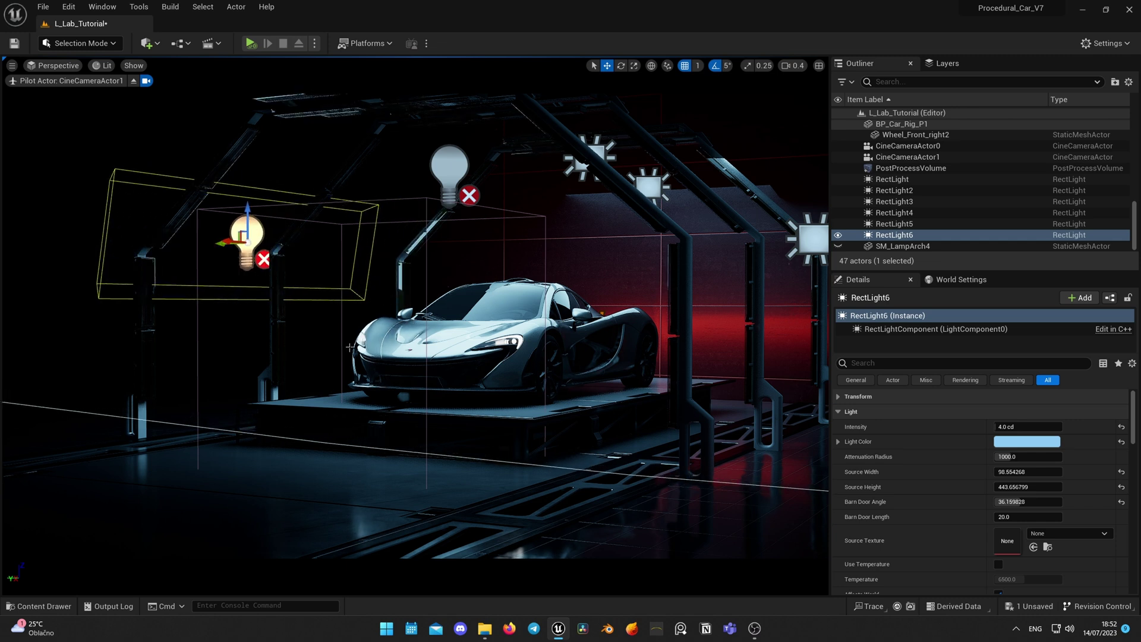
Try lighting channel 1 on the rear lamp arch SM_LampArch3
{"action": "left_click", "coordinate": [919, 364]}
{"action": "type", "text": "chan"}
{"action": "left_click", "coordinate": [400, 248]}
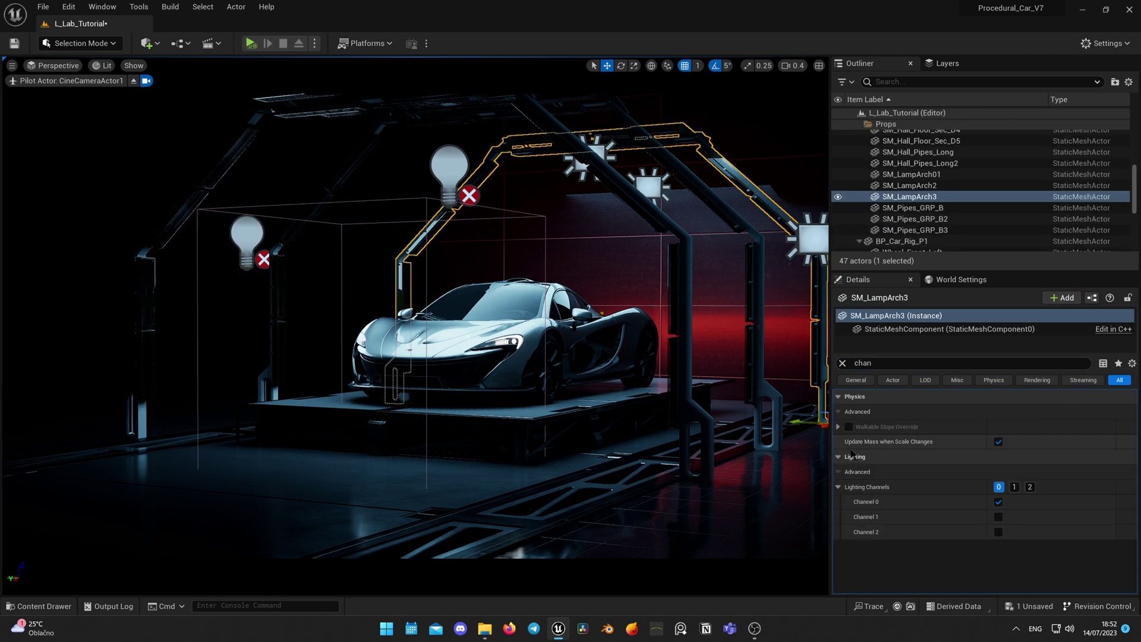
{"action": "left_click", "coordinate": [998, 516]}
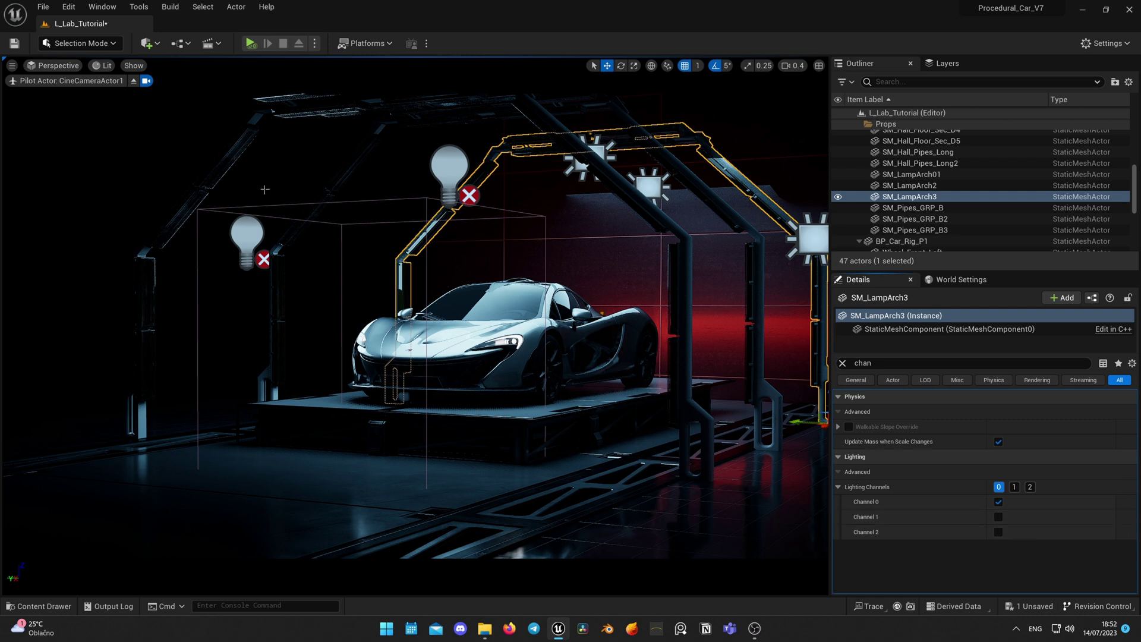
Select RectLight6 and check the camera shot in Path Tracing with the editor icons hidden
{"action": "left_click", "coordinate": [243, 237]}
{"action": "left_click", "coordinate": [101, 65]}
{"action": "left_click", "coordinate": [123, 208]}
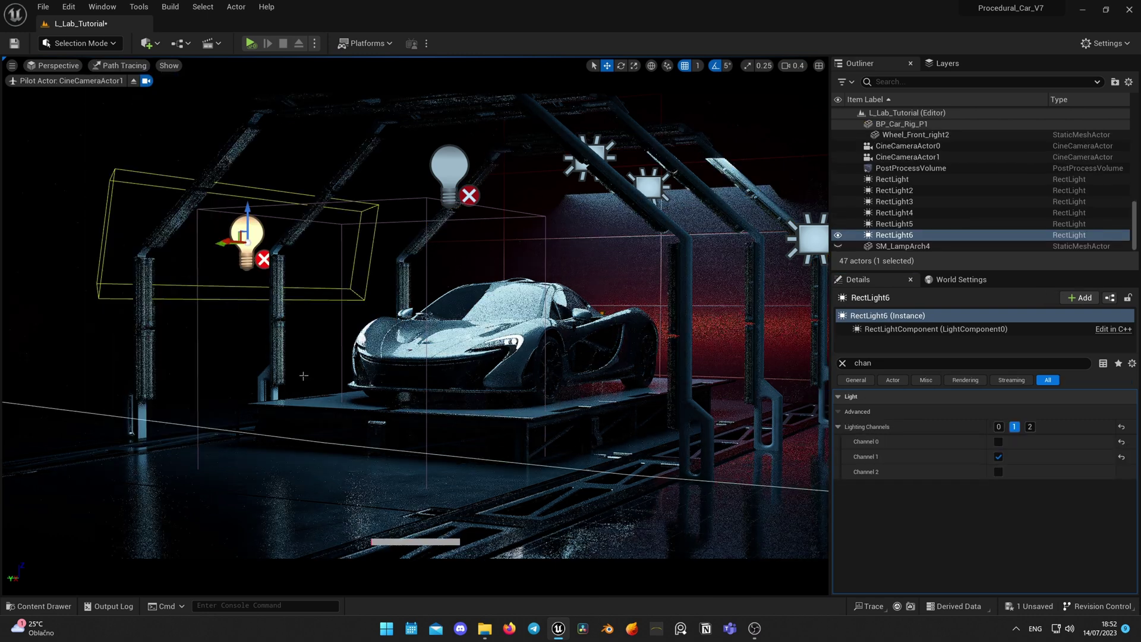
{"action": "key", "text": "g"}
{"action": "key", "text": "g"}
Set RectLight6's intensity to 2 cd and check the shot without editor icons
{"action": "left_click", "coordinate": [843, 363]}
{"action": "left_click", "coordinate": [1030, 427]}
{"action": "type", "text": "2"}
{"action": "key", "text": "Return"}
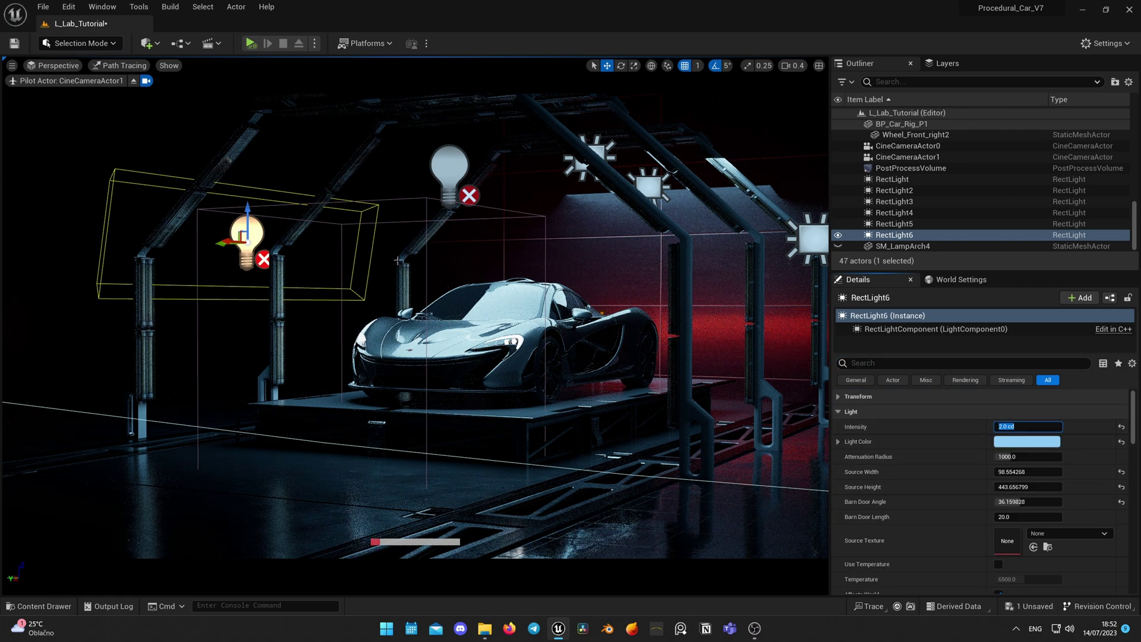
{"action": "left_click", "coordinate": [396, 261]}
{"action": "key", "text": "g"}
{"action": "key", "text": "g"}
Duplicate RectLight6 to the opposite side of the car and rotate the copy to face the car
{"action": "left_click", "coordinate": [133, 81]}
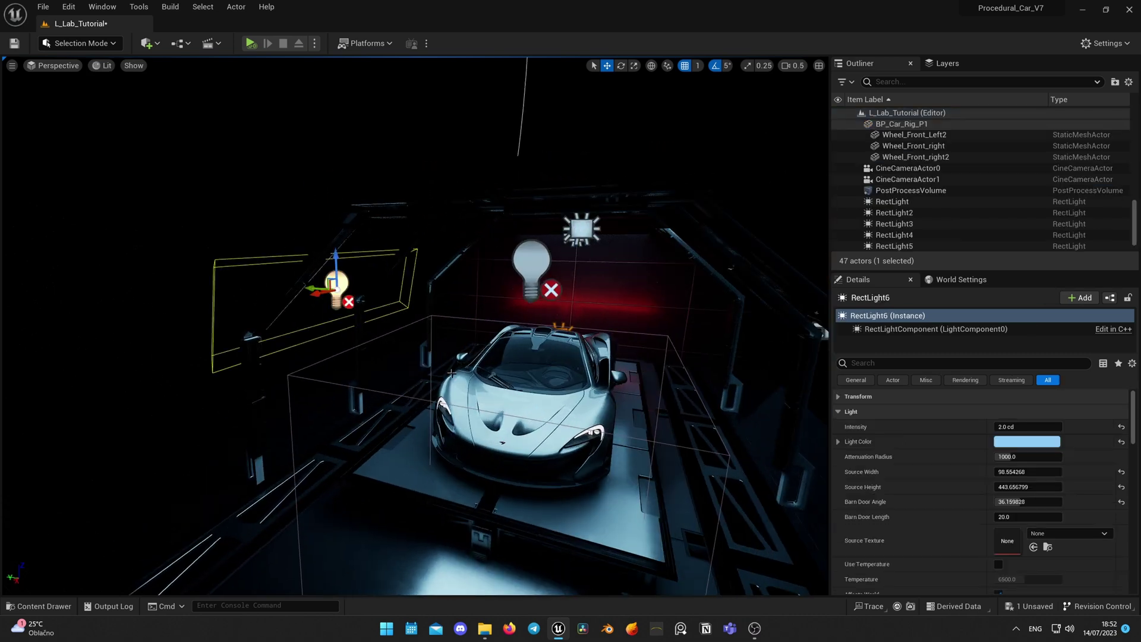
{"action": "left_click_drag", "start_coordinate": [315, 288], "coordinate": [589, 302], "text": "alt"}
{"action": "right_click_drag", "start_coordinate": [589, 302], "coordinate": [766, 302]}
{"action": "key", "text": "e"}
{"action": "left_click_drag", "start_coordinate": [434, 330], "coordinate": [535, 329]}
{"action": "key", "text": "w"}
{"action": "right_click_drag", "start_coordinate": [434, 330], "coordinate": [398, 333]}
{"action": "left_click_drag", "start_coordinate": [433, 329], "coordinate": [543, 327]}
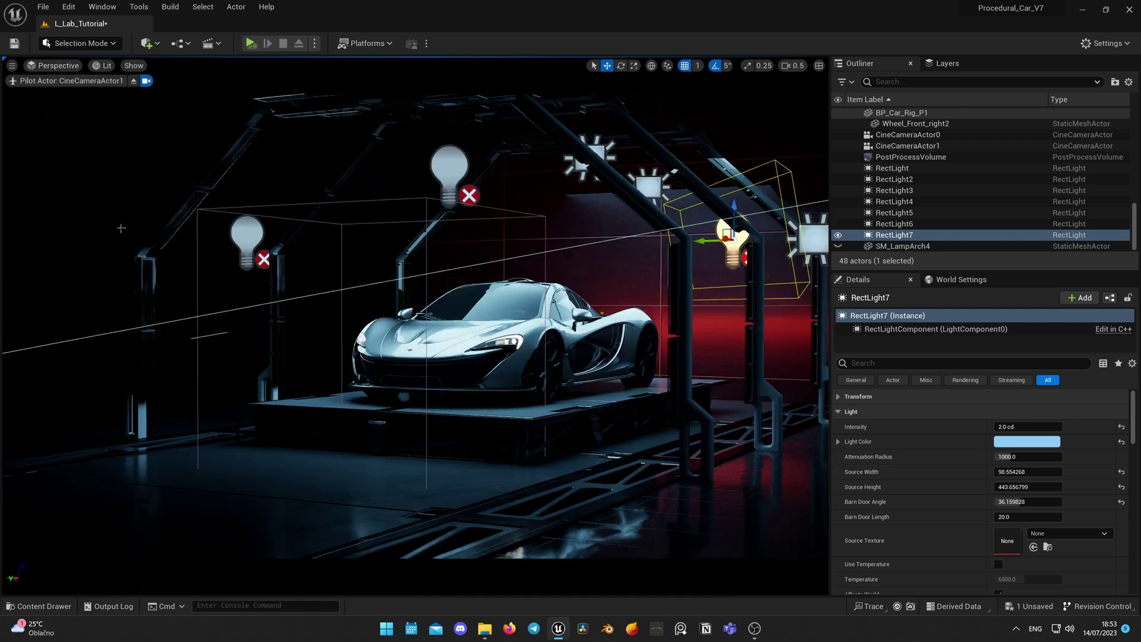
Lower RectLight7 near the car's rear and give it a source of about 219 by 171 and a barn door angle of about 73
{"action": "left_click_drag", "start_coordinate": [734, 208], "coordinate": [734, 276]}
{"action": "left_click_drag", "start_coordinate": [1041, 486], "coordinate": [1004, 471]}
{"action": "left_click_drag", "start_coordinate": [706, 309], "coordinate": [681, 318]}
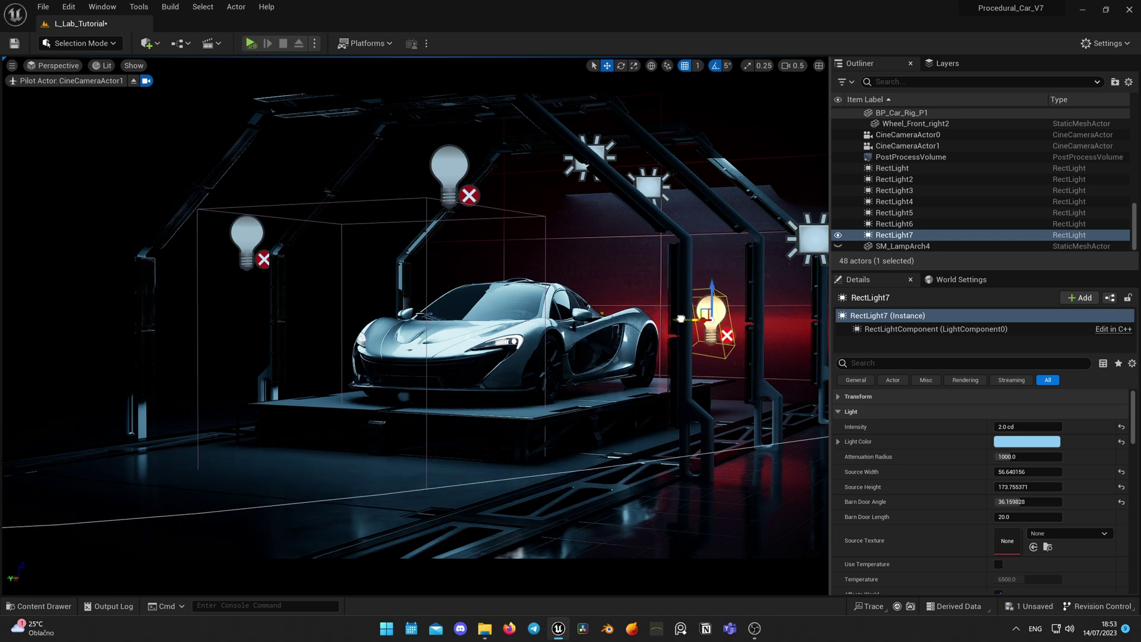
{"action": "mouse_move", "coordinate": [1029, 502]}
{"action": "left_mouse_down"}
{"action": "mouse_move", "coordinate": [1047, 501]}
{"action": "mouse_move", "coordinate": [1024, 487]}
{"action": "left_mouse_up"}
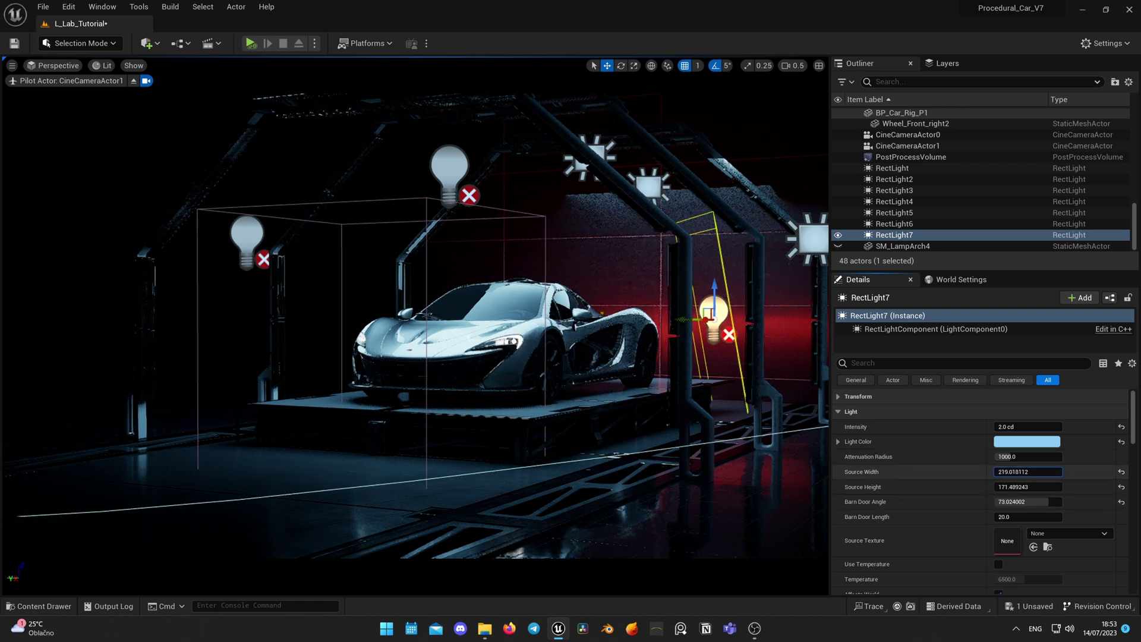
{"action": "right_click_drag", "start_coordinate": [737, 297], "coordinate": [718, 293]}
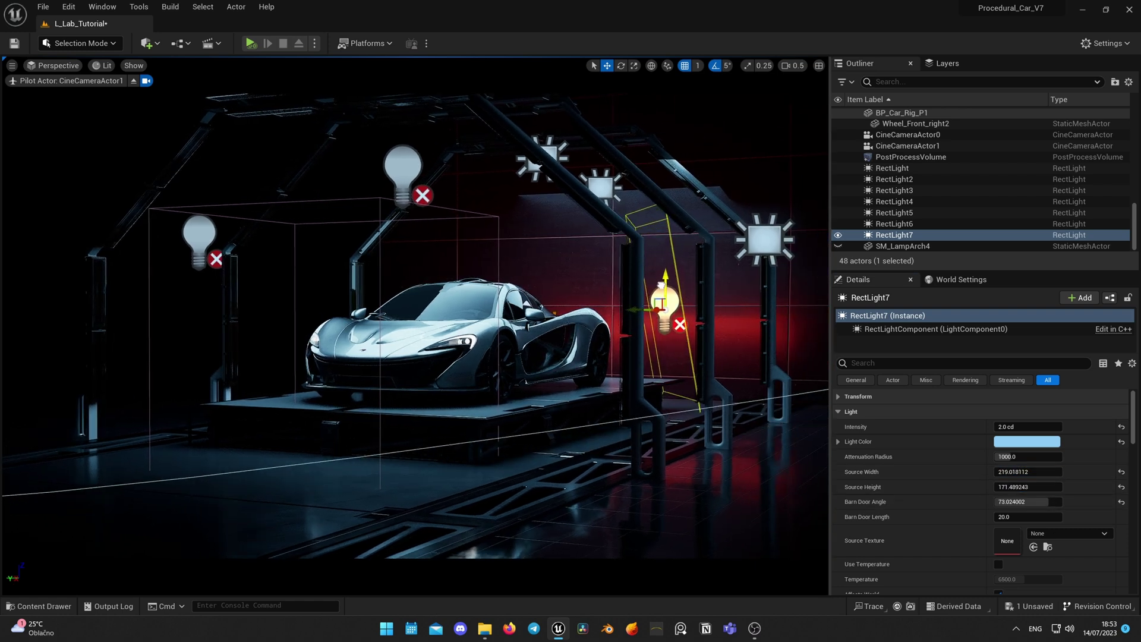
Enable lighting channel 1 on the car's visible rear wheel
{"action": "left_click", "coordinate": [594, 360]}
{"action": "left_click", "coordinate": [879, 362]}
{"action": "type", "text": "chan"}
{"action": "left_click", "coordinate": [997, 517]}
Preview the camera shot in Path Tracing without editor icons and select RectLight2
{"action": "left_click", "coordinate": [508, 249]}
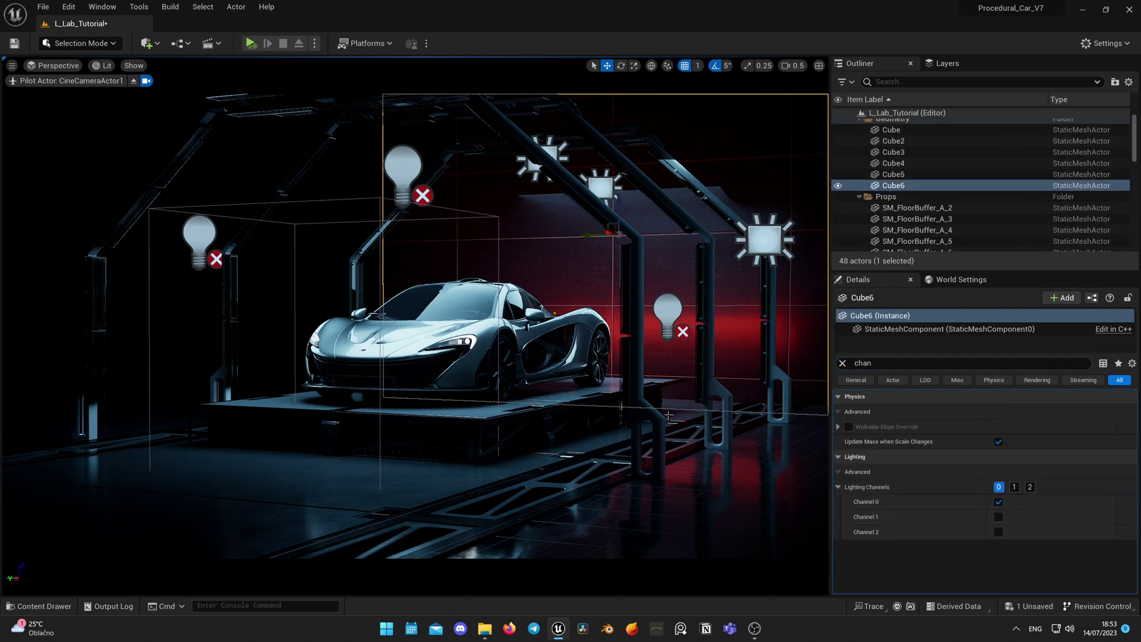
{"action": "key", "text": "g"}
{"action": "left_click", "coordinate": [105, 67]}
{"action": "mouse_move", "coordinate": [134, 235]}
{"action": "left_click", "coordinate": [148, 202]}
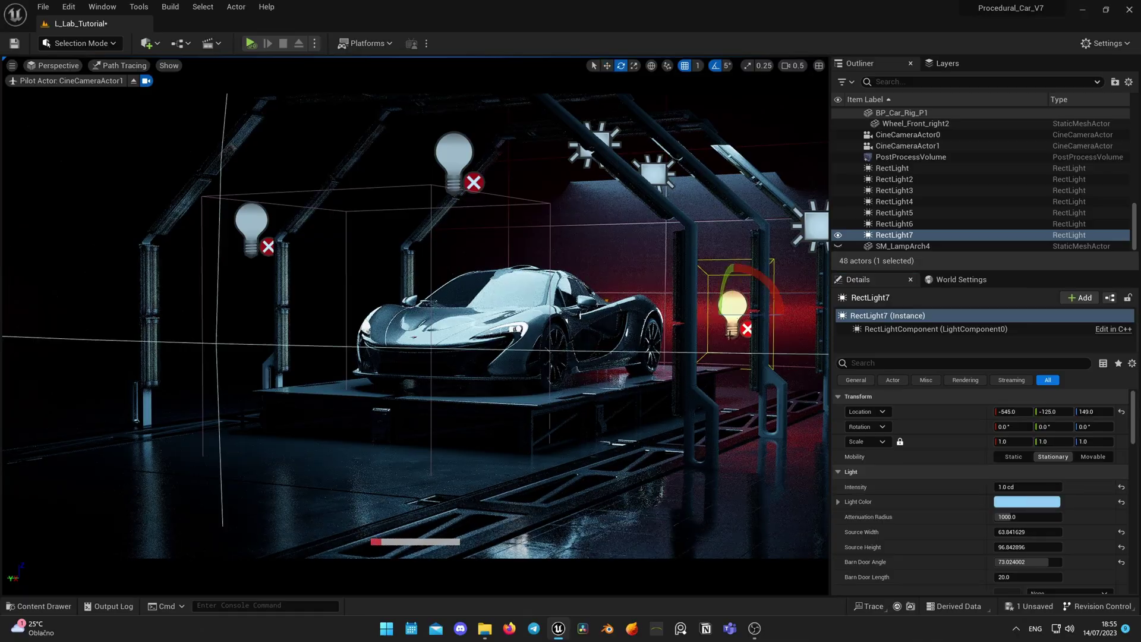
{"action": "left_click", "coordinate": [895, 179]}
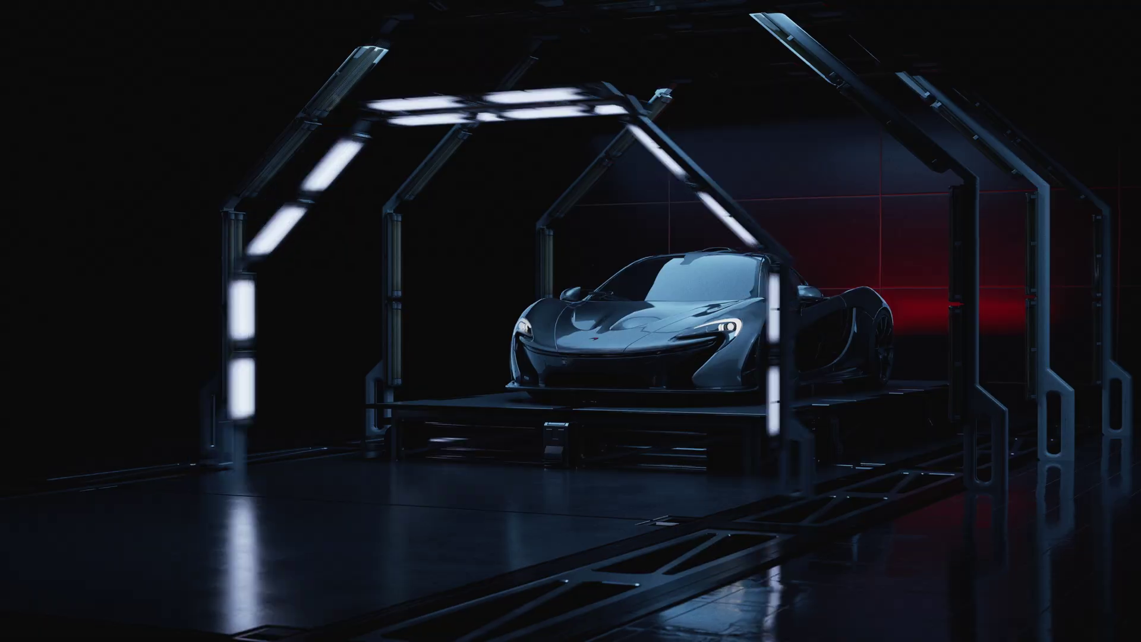